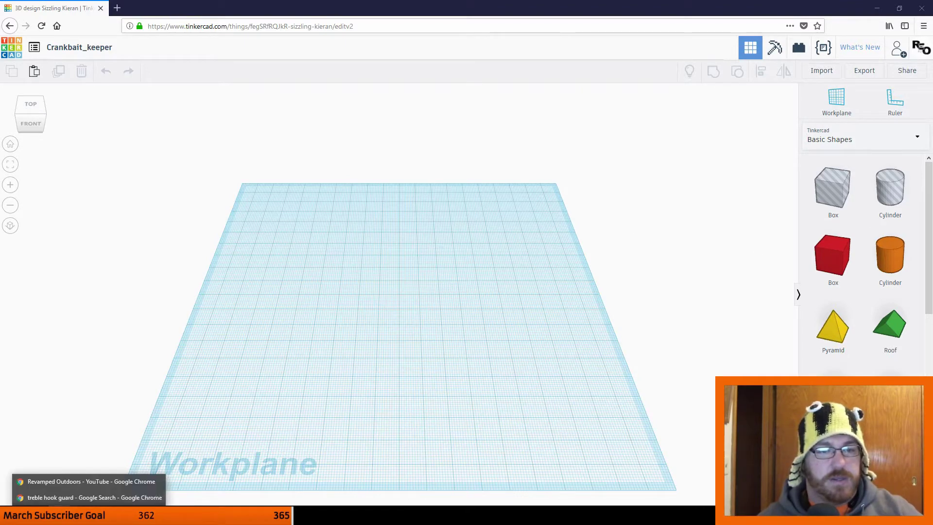
Browse the Google Images results for 'treble hook guard' reference products
{"action": "left_click", "coordinate": [73, 495]}
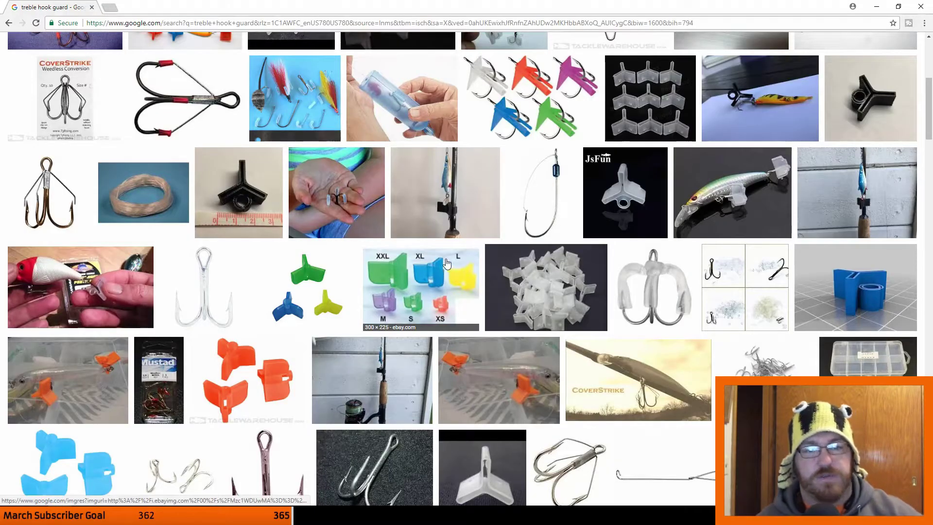
{"action": "scroll", "coordinate": [448, 270], "scroll_direction": "up", "scroll_amount": 2}
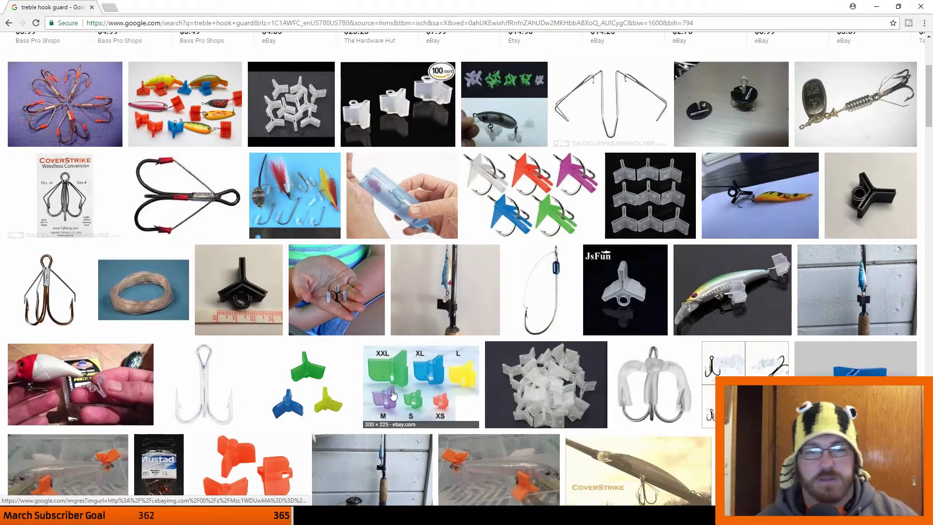
{"action": "scroll", "coordinate": [176, 349], "scroll_direction": "up", "scroll_amount": 3}
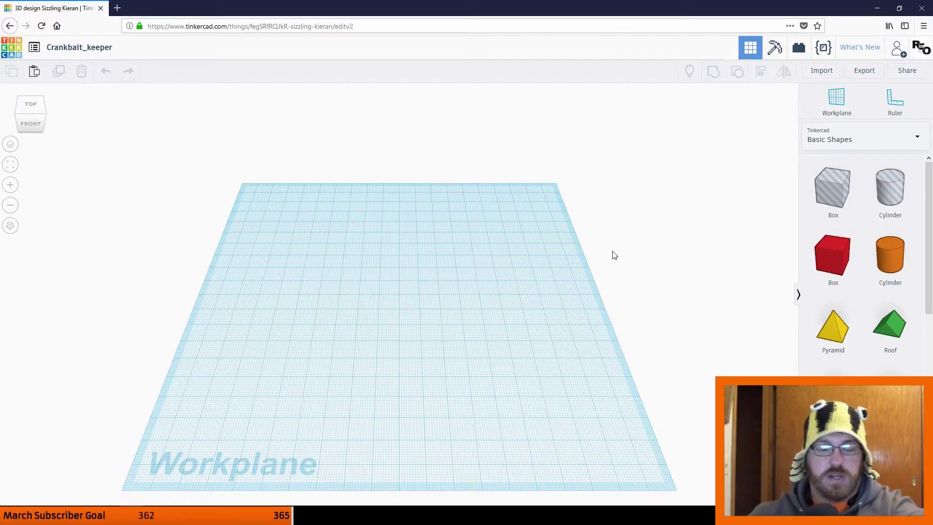
Place a Box hole on the workplane and set its width to 0.0
{"action": "left_click_drag", "start_coordinate": [836, 195], "coordinate": [436, 304]}
{"action": "mouse_move", "coordinate": [444, 295]}
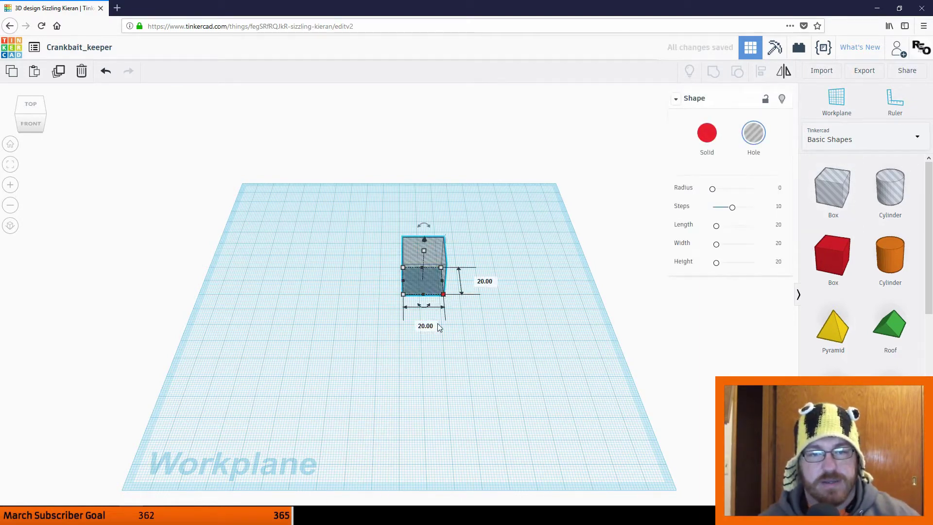
{"action": "left_click", "coordinate": [426, 326]}
{"action": "type", "text": "0"}
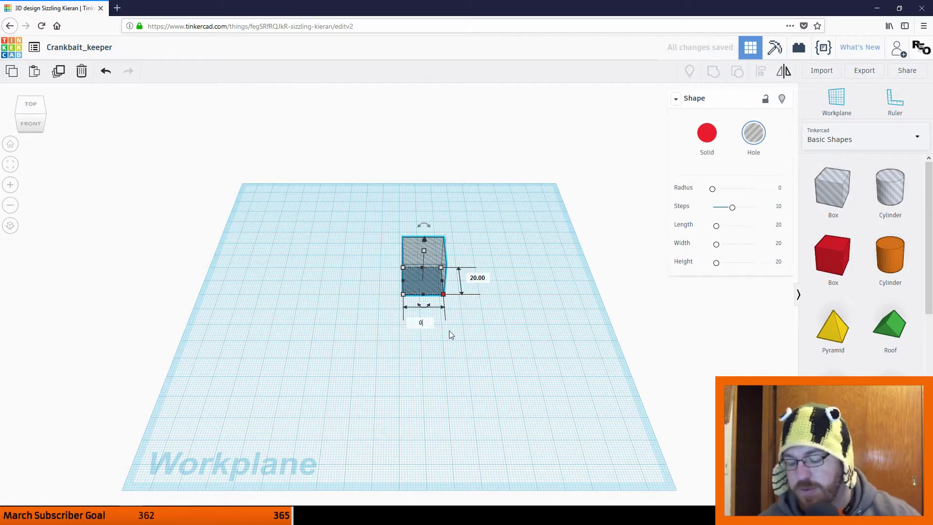
{"action": "type", "text": ".0"}
{"action": "key", "text": "Return"}
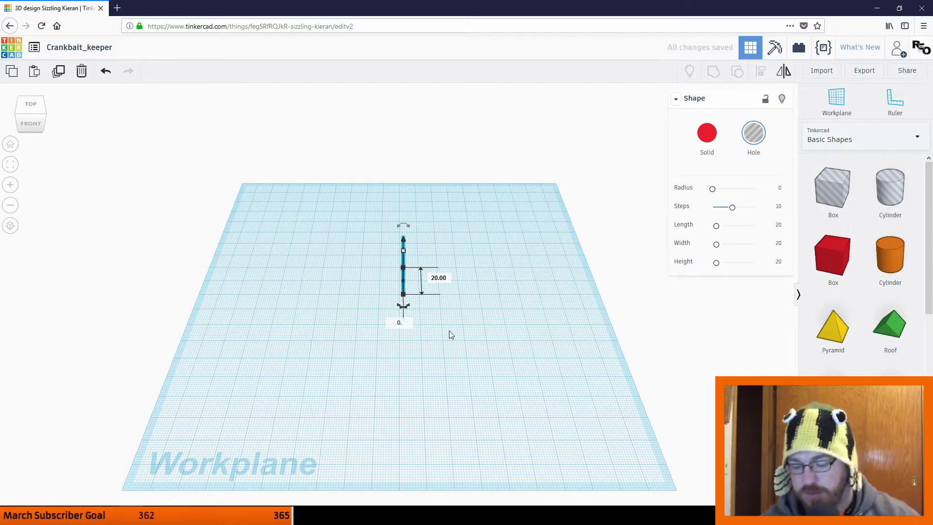
{"action": "left_click", "coordinate": [426, 346]}
Stretch the thin hole box into a long wall about 66 long
{"action": "right_click_drag", "start_coordinate": [445, 357], "coordinate": [403, 298]}
{"action": "left_click", "coordinate": [386, 280]}
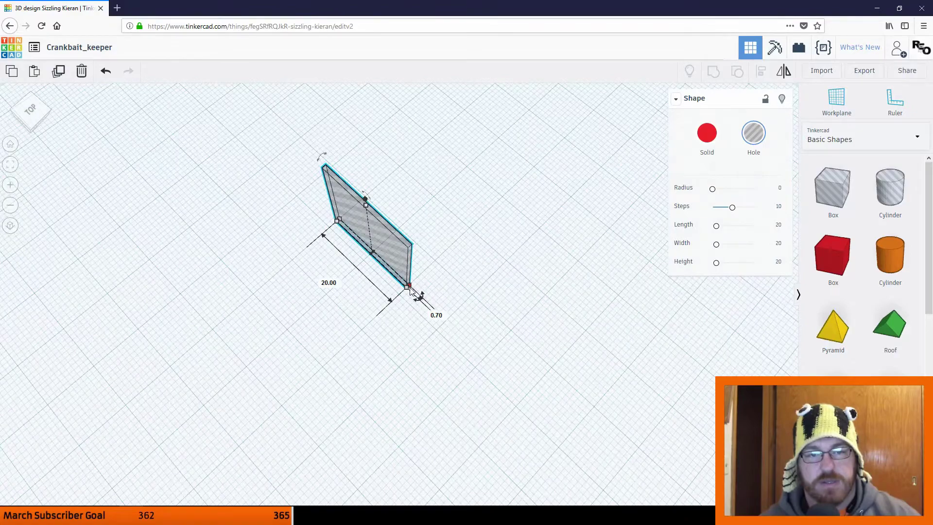
{"action": "left_click_drag", "start_coordinate": [410, 288], "coordinate": [690, 500]}
{"action": "right_click_drag", "start_coordinate": [403, 404], "coordinate": [453, 343]}
{"action": "scroll", "coordinate": [453, 344], "scroll_direction": "down", "scroll_amount": 5}
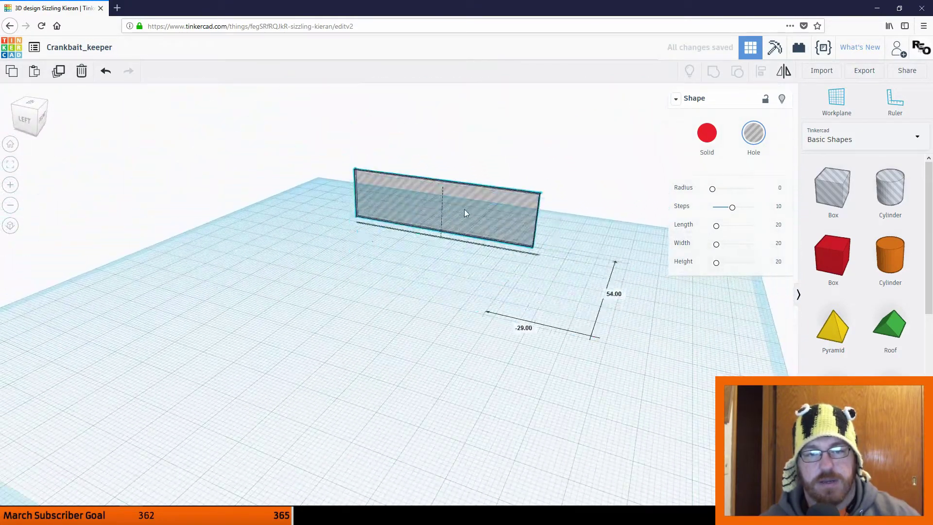
{"action": "left_click", "coordinate": [342, 331]}
Add a 20 × 20 × 20 solid red box beside the hole wall
{"action": "left_click", "coordinate": [437, 209]}
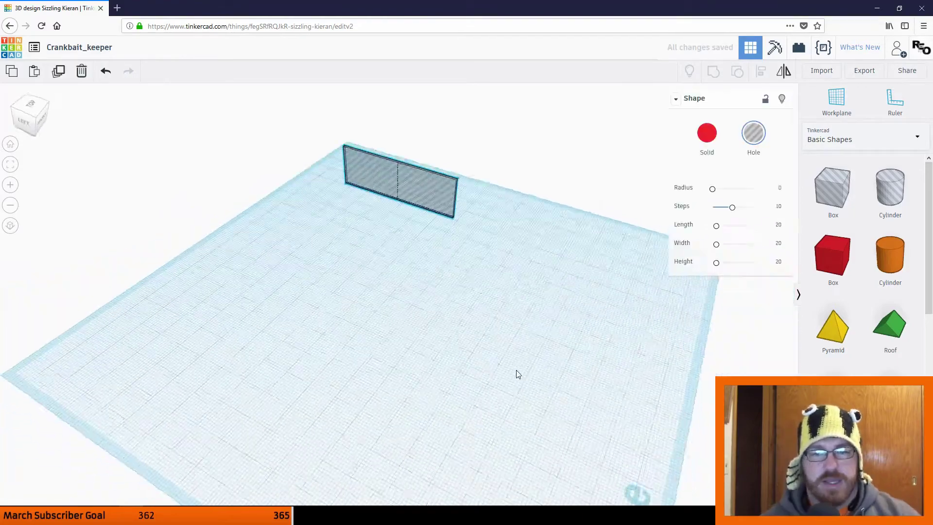
{"action": "right_click_drag", "start_coordinate": [516, 374], "coordinate": [549, 304]}
{"action": "left_click_drag", "start_coordinate": [549, 303], "coordinate": [374, 299]}
{"action": "right_click_drag", "start_coordinate": [374, 299], "coordinate": [472, 381]}
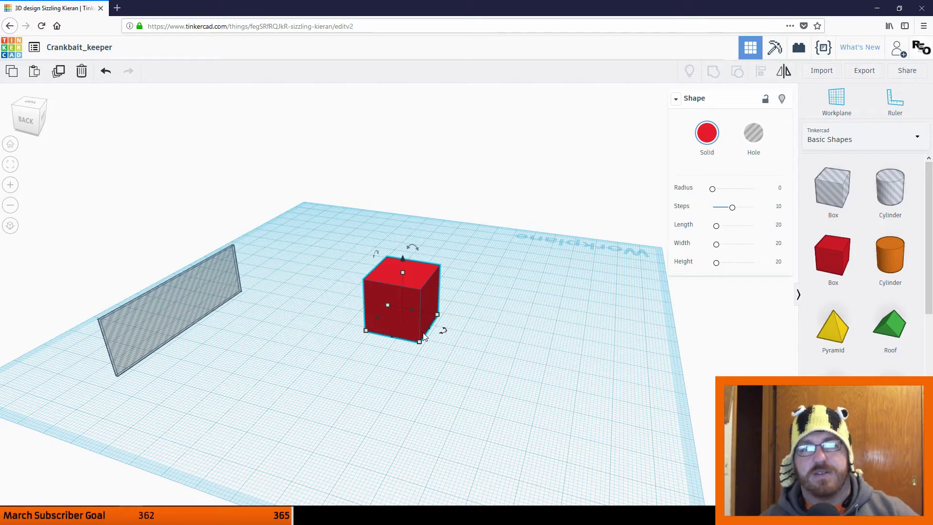
Set the red box's width to 5
{"action": "mouse_move", "coordinate": [420, 342]}
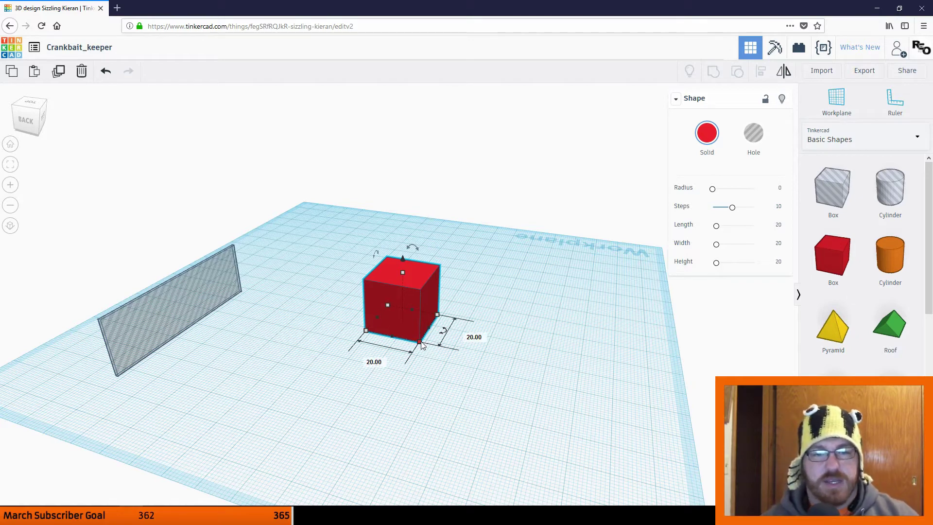
{"action": "left_click", "coordinate": [374, 362]}
{"action": "type", "text": "5"}
{"action": "key", "text": "Return"}
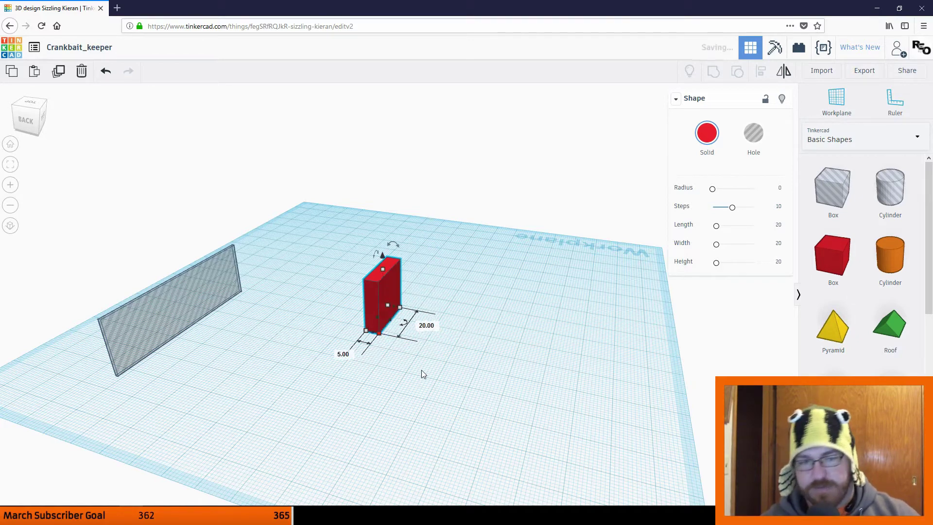
{"action": "right_click_drag", "start_coordinate": [408, 361], "coordinate": [405, 302]}
Stretch the red box and set its length to 70, forming a thin bar
{"action": "left_click_drag", "start_coordinate": [406, 302], "coordinate": [588, 329]}
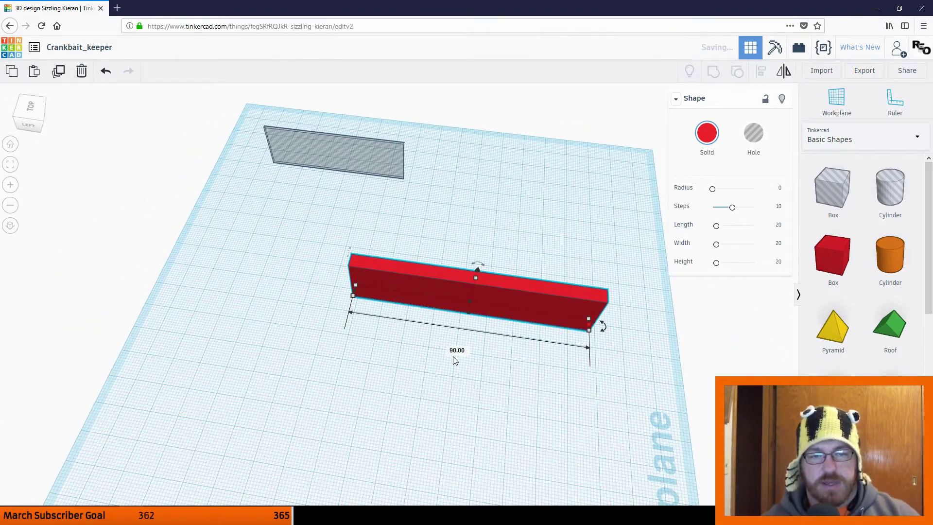
{"action": "left_click", "coordinate": [461, 349]}
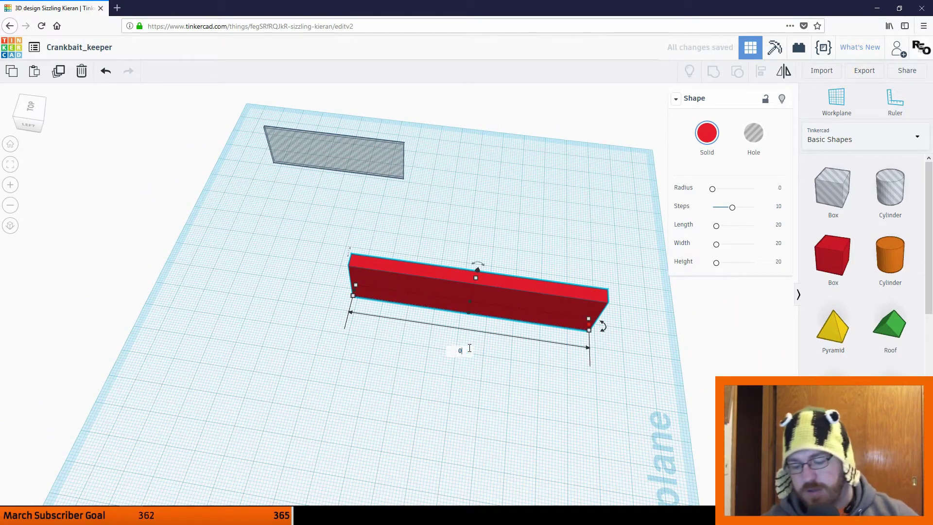
{"action": "type", "text": "70"}
{"action": "key", "text": "Return"}
{"action": "left_click", "coordinate": [491, 407]}
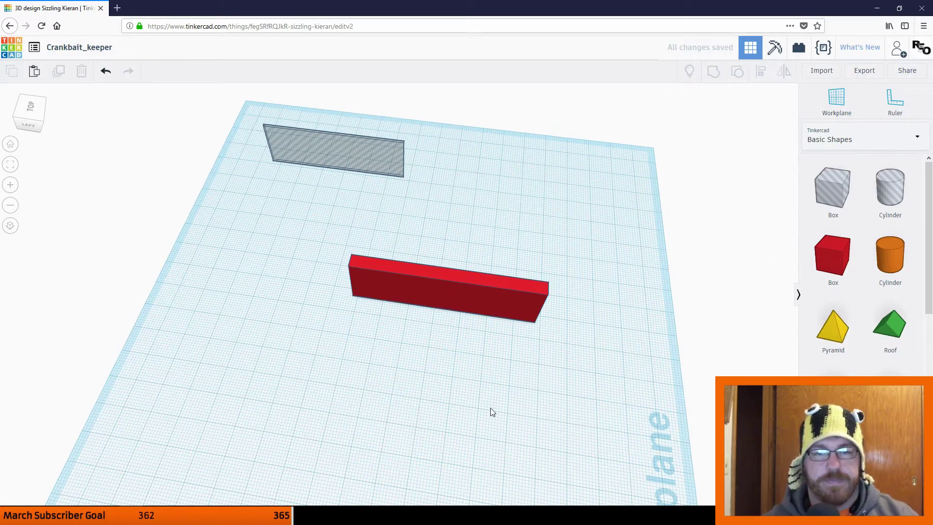
{"action": "right_click_drag", "start_coordinate": [490, 407], "coordinate": [469, 335]}
{"action": "left_click", "coordinate": [429, 285]}
{"action": "right_click_drag", "start_coordinate": [428, 286], "coordinate": [442, 261]}
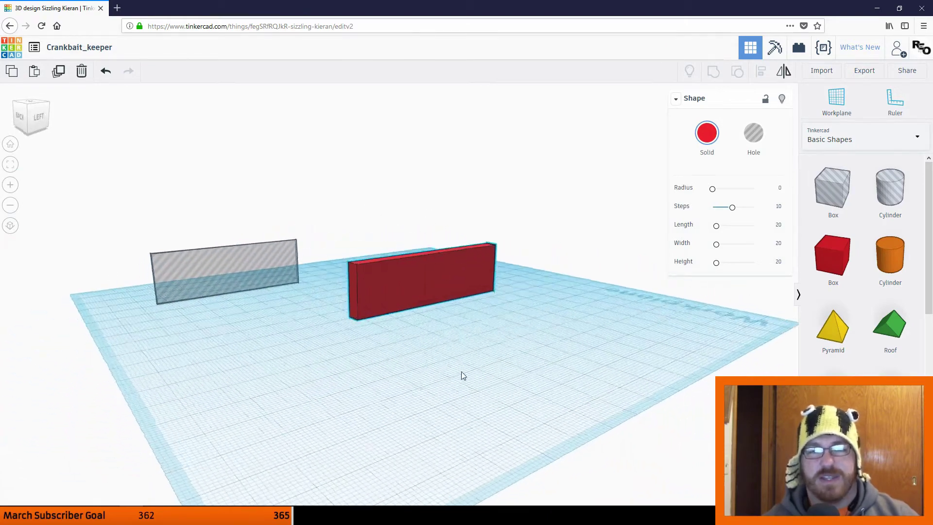
{"action": "right_click_drag", "start_coordinate": [462, 371], "coordinate": [804, 334]}
{"action": "right_click_drag", "start_coordinate": [592, 343], "coordinate": [328, 228]}
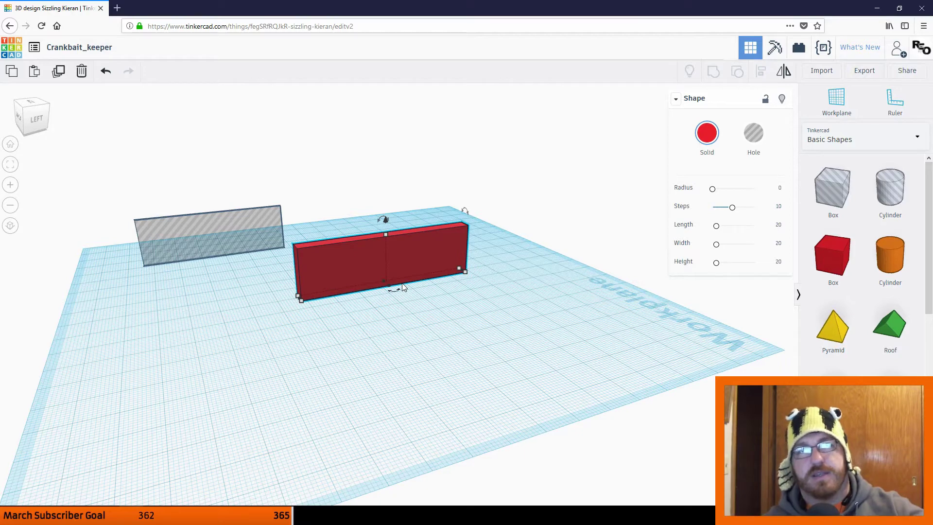
{"action": "mouse_move", "coordinate": [397, 291]}
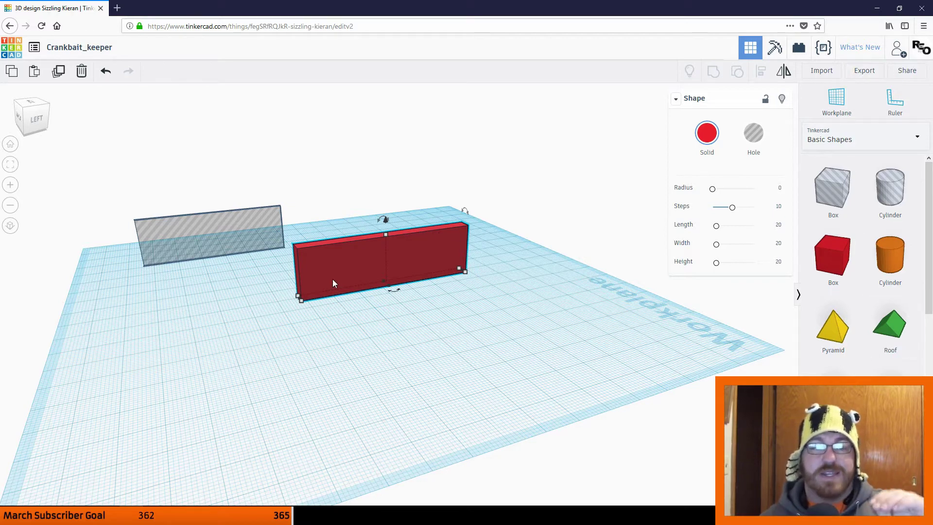
Place a Roof (round) shape on the workplane and rotate it to a new orientation
{"action": "left_click_drag", "start_coordinate": [833, 384], "coordinate": [411, 335]}
{"action": "right_click_drag", "start_coordinate": [437, 369], "coordinate": [451, 386]}
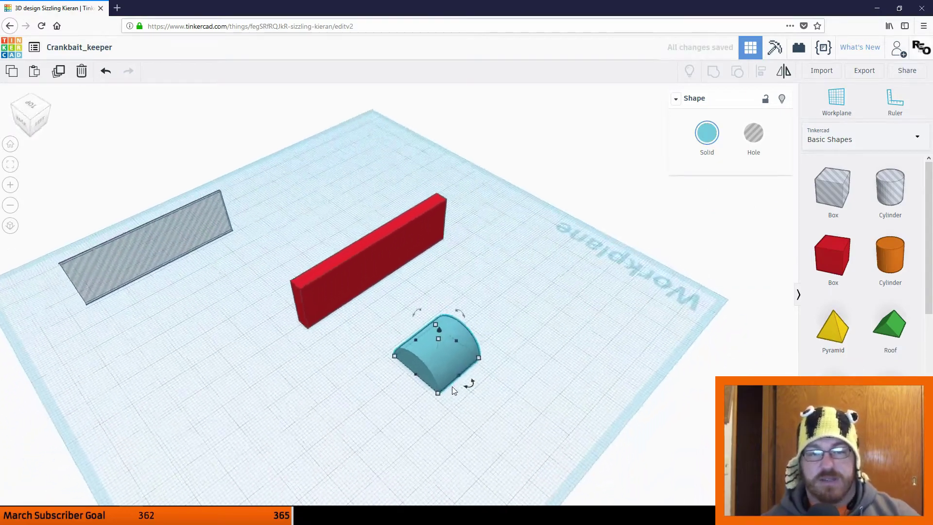
{"action": "left_click_drag", "start_coordinate": [459, 389], "coordinate": [471, 342]}
{"action": "right_click_drag", "start_coordinate": [564, 387], "coordinate": [515, 356]}
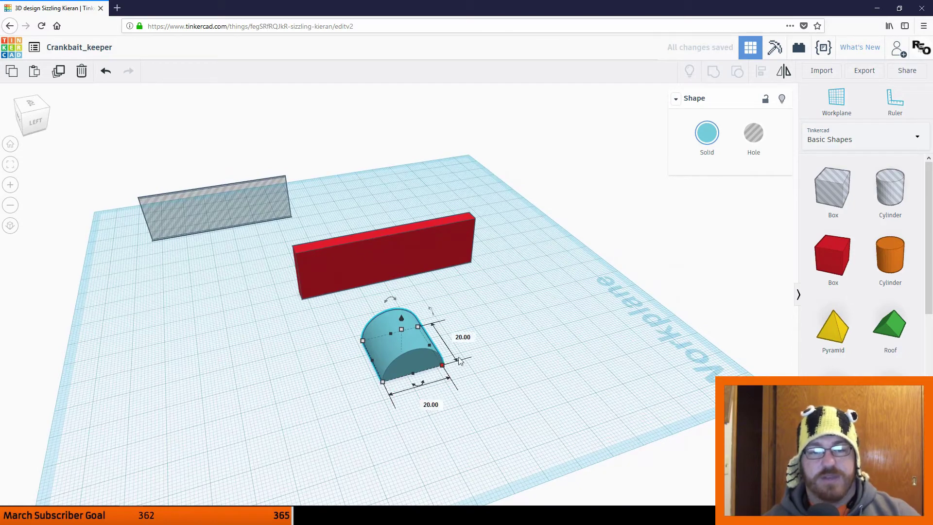
Give the round roof a length of 70 and a width of 5
{"action": "left_click", "coordinate": [433, 403]}
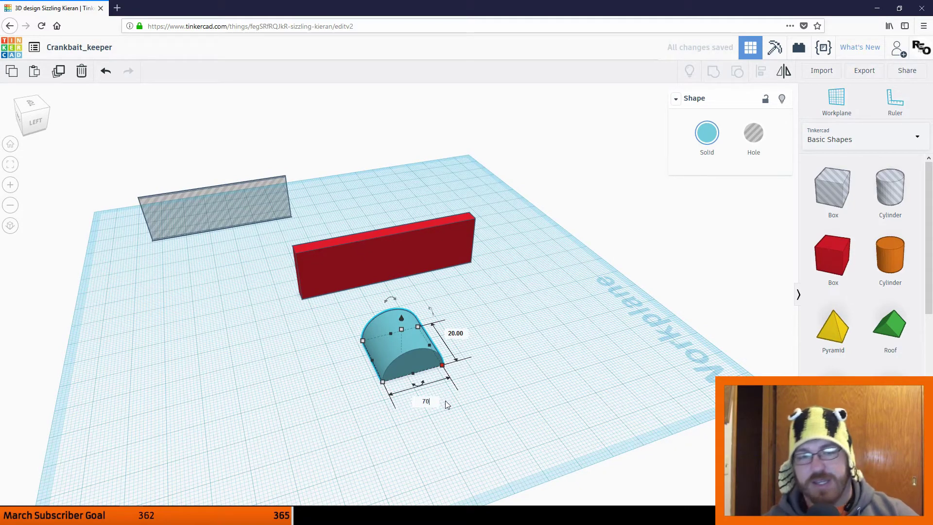
{"action": "type", "text": "70"}
{"action": "key", "text": "Return"}
{"action": "right_click_drag", "start_coordinate": [465, 439], "coordinate": [449, 374]}
{"action": "left_click", "coordinate": [422, 358]}
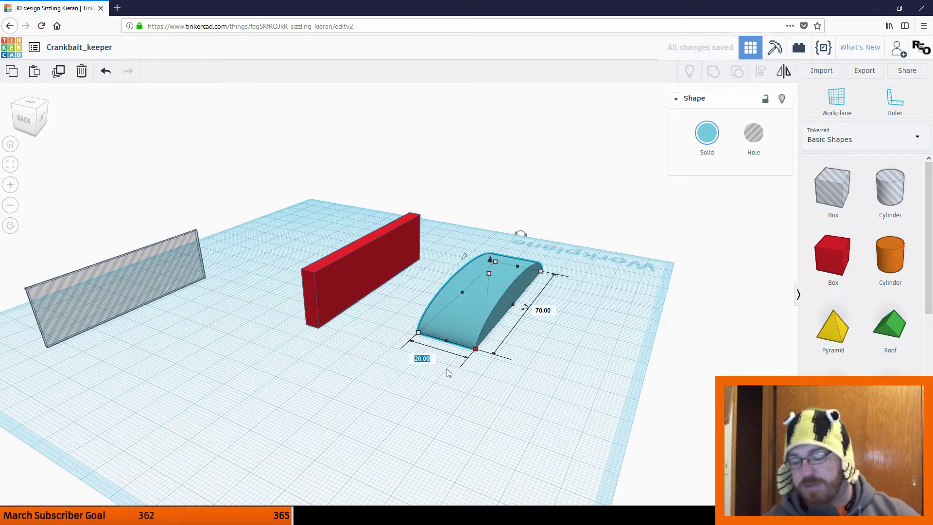
{"action": "type", "text": "5"}
{"action": "key", "text": "Return"}
{"action": "left_click", "coordinate": [479, 379]}
Delete the red bar and move the curved roof into its spot
{"action": "right_click_drag", "start_coordinate": [479, 379], "coordinate": [408, 246]}
{"action": "left_click", "coordinate": [408, 246]}
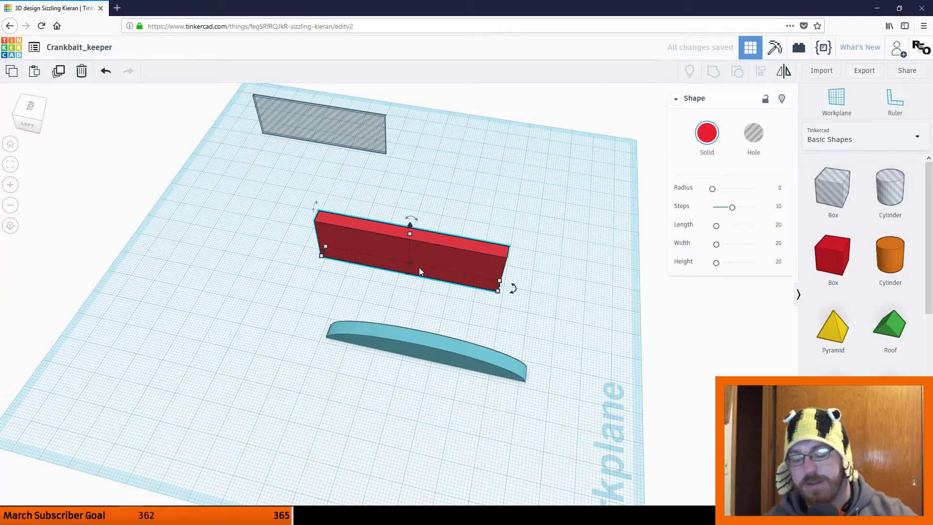
{"action": "key", "text": "Delete"}
{"action": "left_click_drag", "start_coordinate": [416, 349], "coordinate": [397, 259]}
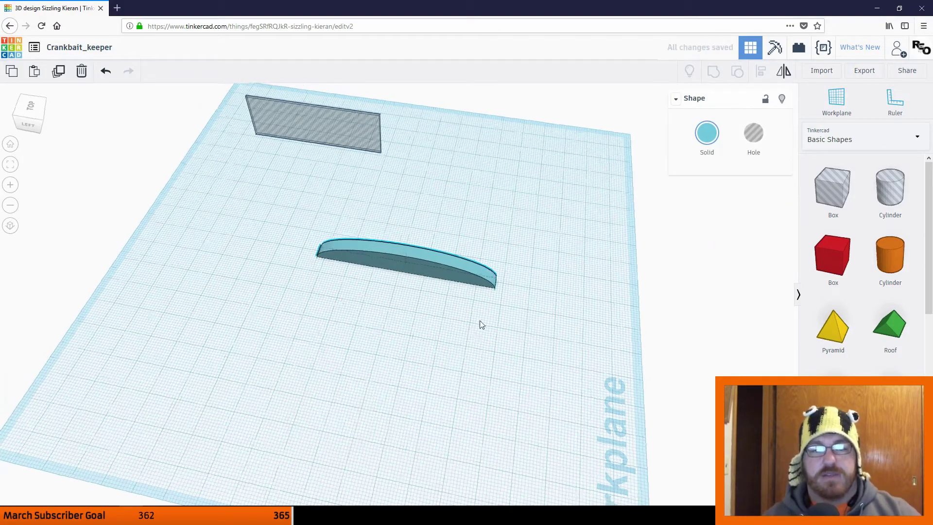
{"action": "right_click_drag", "start_coordinate": [480, 325], "coordinate": [367, 286]}
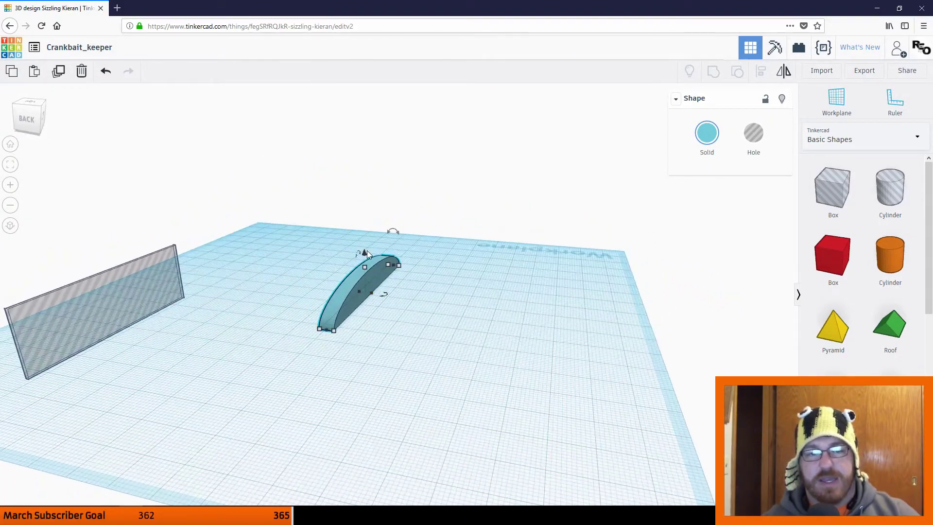
Raise the arc off the workplane and add a new red box nearby
{"action": "left_click_drag", "start_coordinate": [366, 251], "coordinate": [363, 202]}
{"action": "right_click_drag", "start_coordinate": [363, 202], "coordinate": [624, 280]}
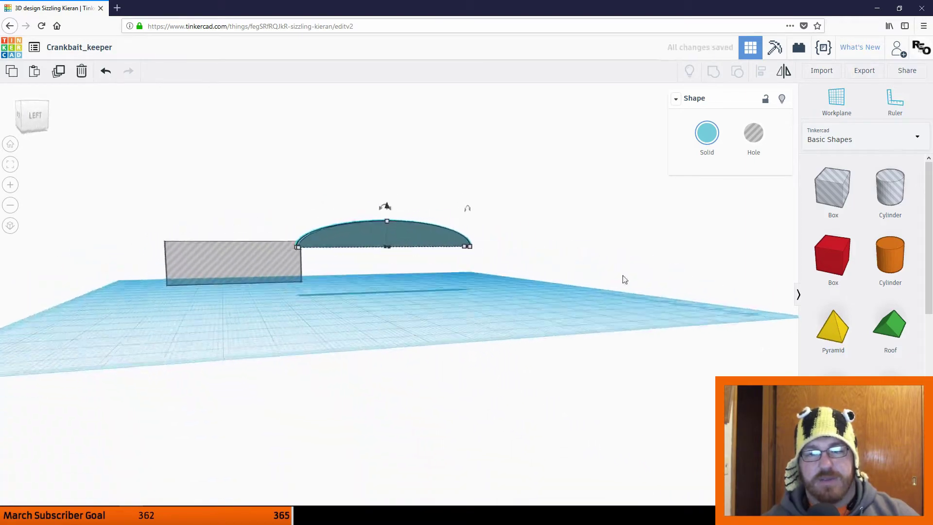
{"action": "left_click_drag", "start_coordinate": [832, 256], "coordinate": [323, 340]}
{"action": "right_click_drag", "start_coordinate": [323, 340], "coordinate": [450, 373]}
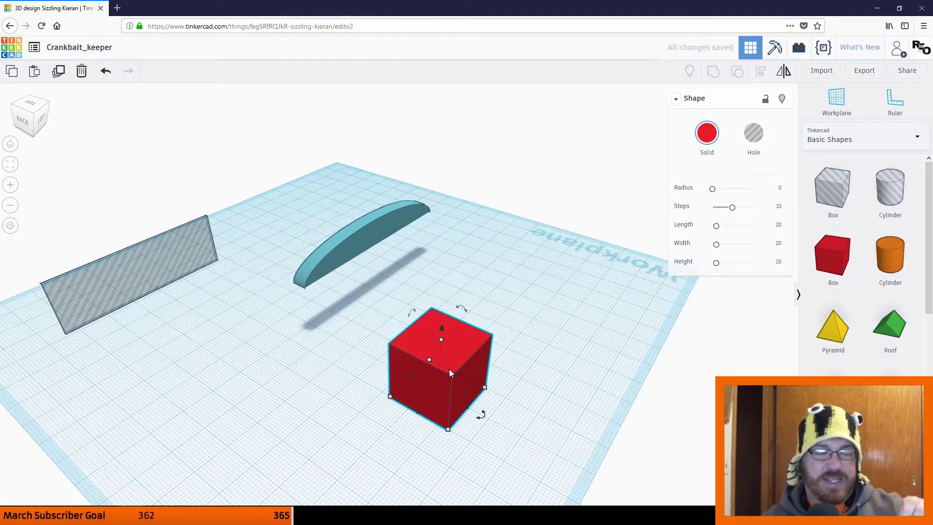
{"action": "right_click_drag", "start_coordinate": [445, 358], "coordinate": [369, 384]}
{"action": "left_click_drag", "start_coordinate": [370, 383], "coordinate": [474, 317]}
{"action": "right_click_drag", "start_coordinate": [474, 317], "coordinate": [358, 284]}
Lower the arc, push the hole wall against it, and select both shapes
{"action": "left_click", "coordinate": [358, 284]}
{"action": "left_click_drag", "start_coordinate": [364, 223], "coordinate": [372, 270]}
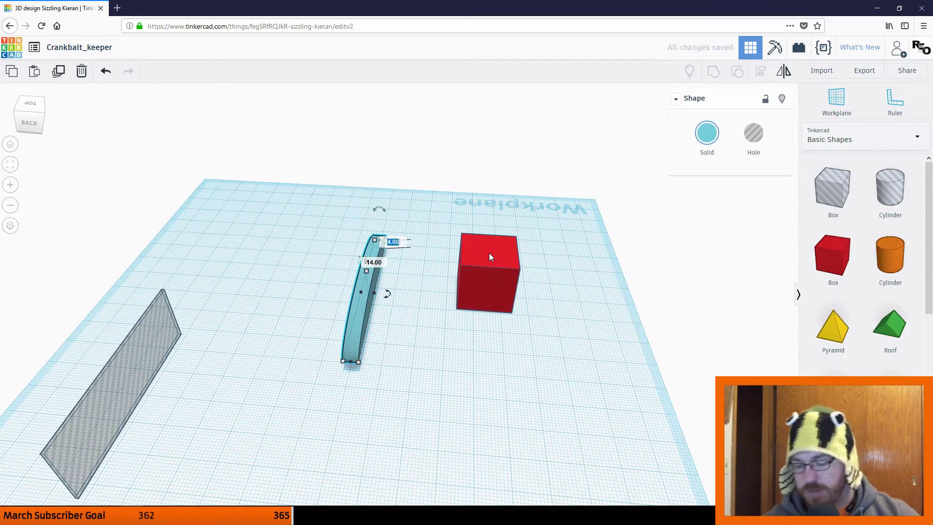
{"action": "left_click_drag", "start_coordinate": [122, 405], "coordinate": [364, 306]}
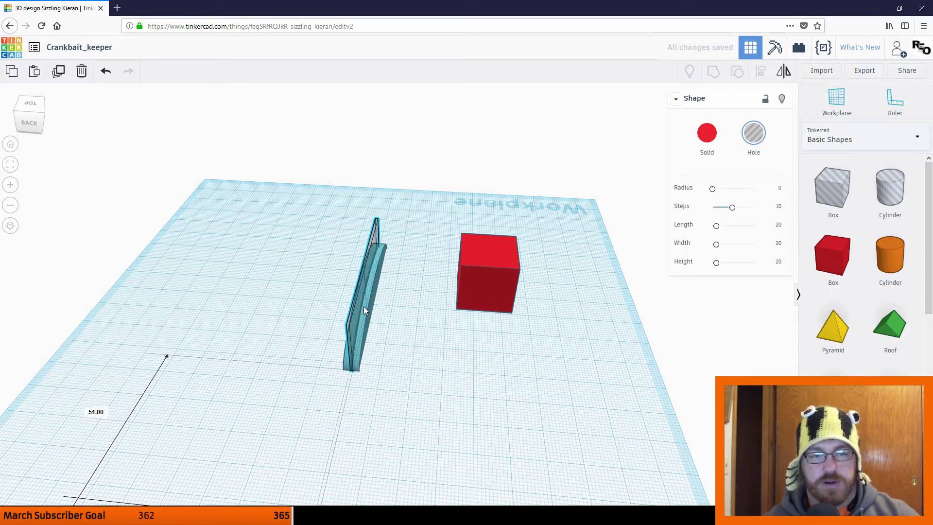
{"action": "right_click_drag", "start_coordinate": [364, 306], "coordinate": [541, 346]}
{"action": "left_click_drag", "start_coordinate": [558, 302], "coordinate": [348, 395]}
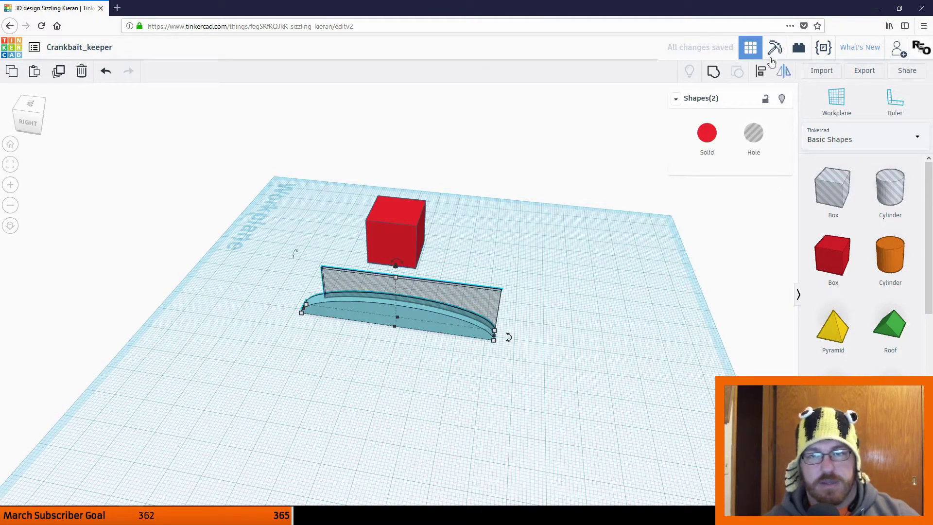
Align the hole wall and arc so the wall is centred in both directions
{"action": "left_click", "coordinate": [761, 71]}
{"action": "right_click_drag", "start_coordinate": [397, 441], "coordinate": [307, 335]}
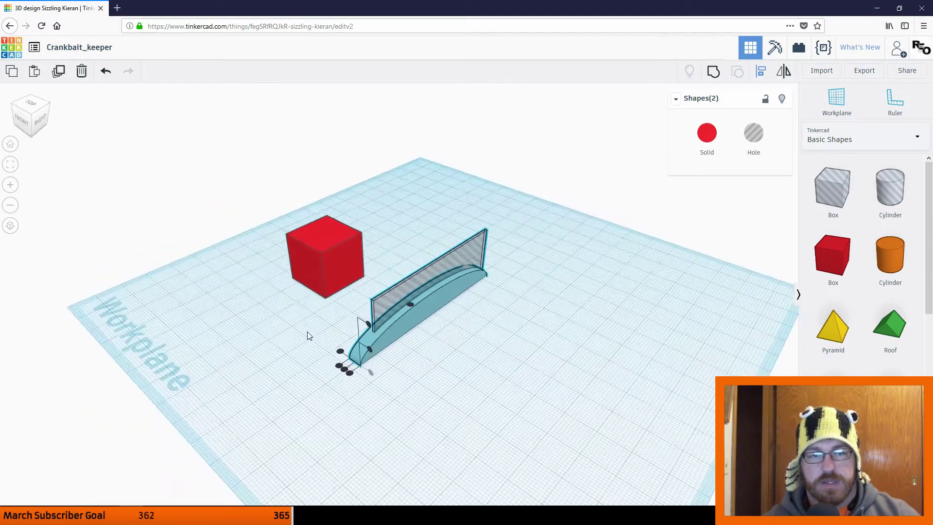
{"action": "left_click", "coordinate": [342, 366]}
{"action": "right_click_drag", "start_coordinate": [343, 367], "coordinate": [463, 321]}
{"action": "left_click", "coordinate": [340, 381]}
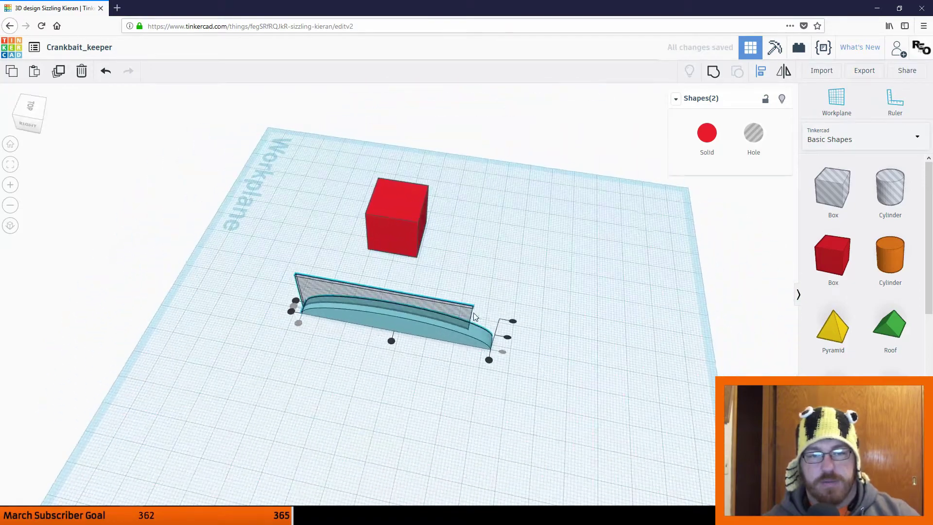
Change the hole wall's length from 61 to 70
{"action": "left_click", "coordinate": [597, 340]}
{"action": "left_click", "coordinate": [454, 313]}
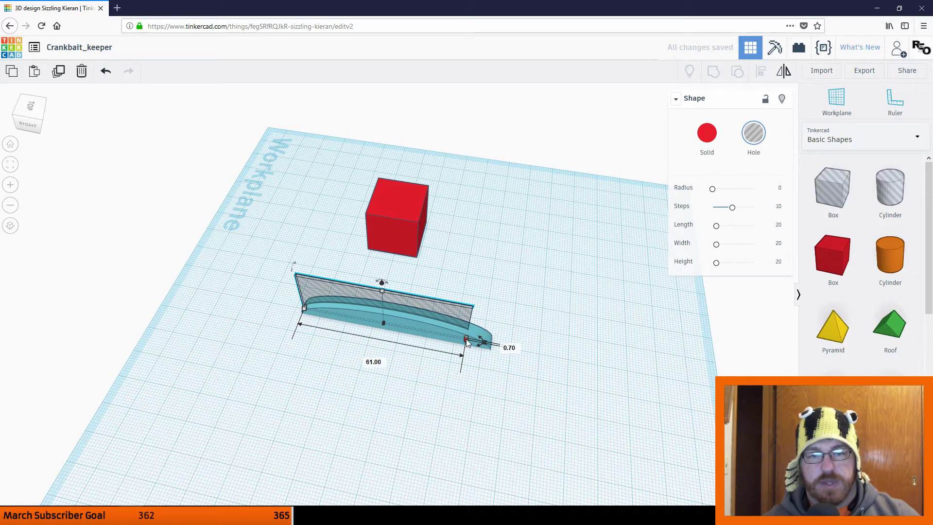
{"action": "left_click", "coordinate": [373, 361]}
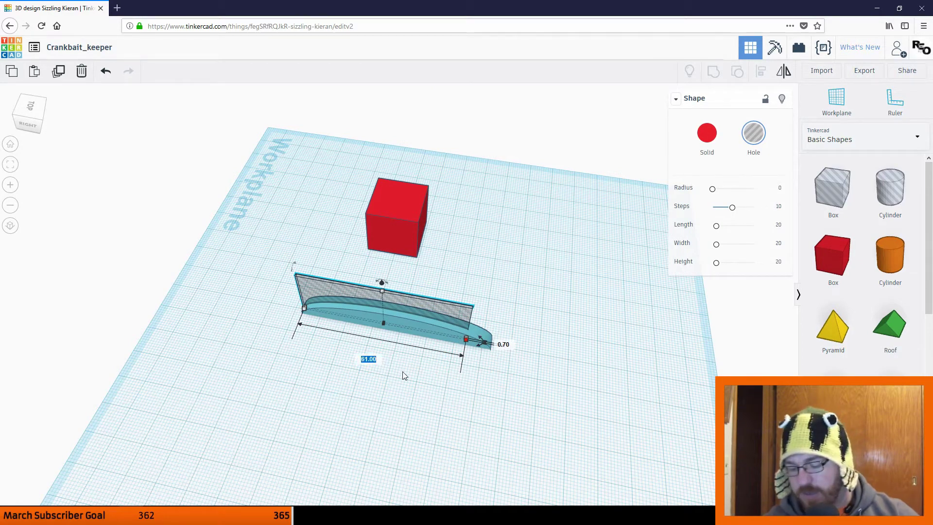
{"action": "type", "text": "70"}
{"action": "key", "text": "Return"}
{"action": "left_click", "coordinate": [296, 476]}
{"action": "right_click_drag", "start_coordinate": [296, 476], "coordinate": [427, 275]}
Tilt the hole wall slightly with its rotation handle
{"action": "left_click", "coordinate": [424, 248]}
{"action": "right_click_drag", "start_coordinate": [481, 290], "coordinate": [430, 241]}
{"action": "mouse_move", "coordinate": [431, 237]}
{"action": "left_mouse_down"}
{"action": "mouse_move", "coordinate": [449, 246]}
{"action": "mouse_move", "coordinate": [441, 238]}
{"action": "left_mouse_up"}
{"action": "left_click", "coordinate": [517, 330]}
{"action": "right_click_drag", "start_coordinate": [519, 330], "coordinate": [447, 297]}
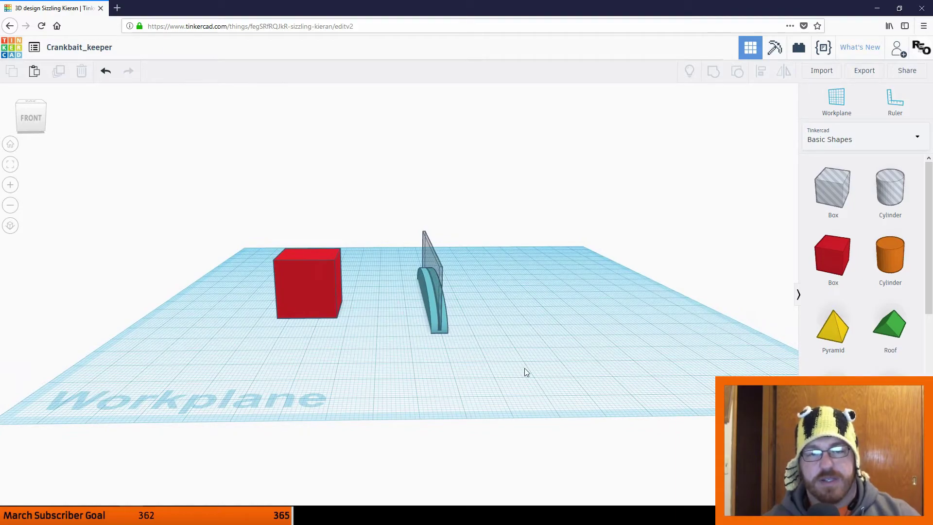
{"action": "right_click_drag", "start_coordinate": [523, 372], "coordinate": [439, 340]}
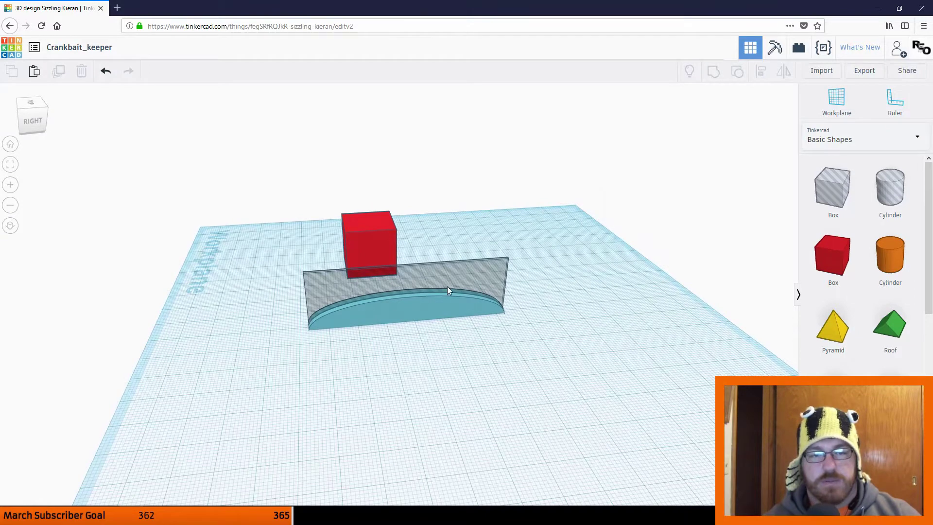
Group the hole wall with the blue arc to cut a thin slot along it
{"action": "left_click_drag", "start_coordinate": [270, 305], "coordinate": [462, 369]}
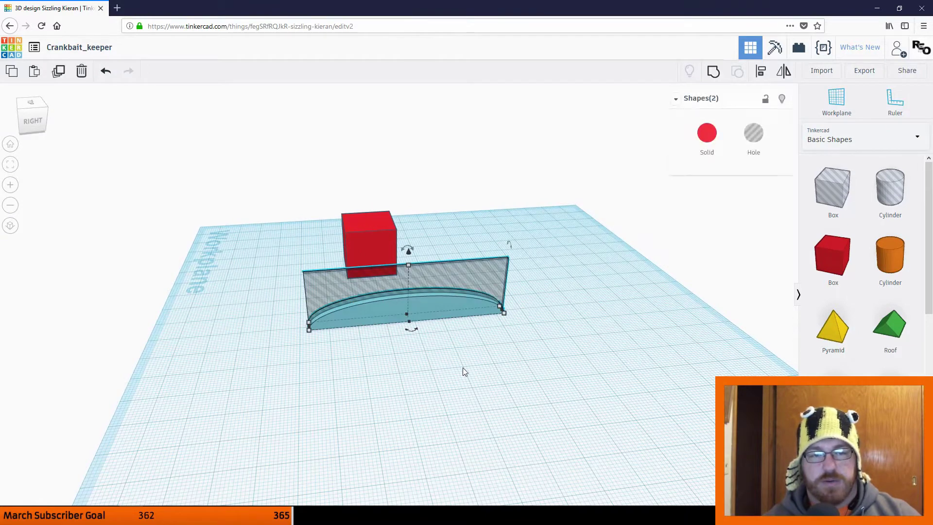
{"action": "left_click", "coordinate": [760, 72]}
{"action": "left_click", "coordinate": [653, 363]}
{"action": "left_click_drag", "start_coordinate": [601, 325], "coordinate": [423, 295]}
{"action": "left_click", "coordinate": [713, 71]}
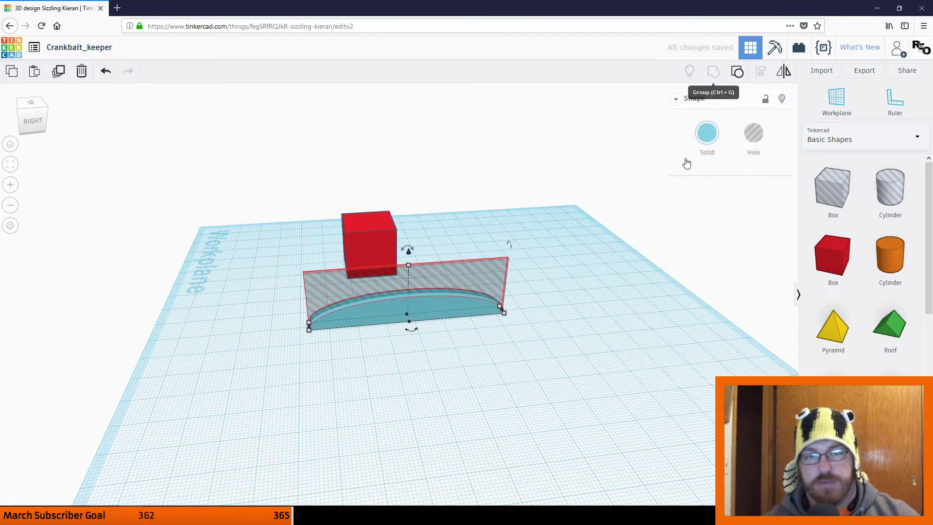
{"action": "left_click", "coordinate": [366, 427]}
Orbit around the slotted arc to inspect the cut from several angles
{"action": "right_click_drag", "start_coordinate": [367, 427], "coordinate": [369, 317]}
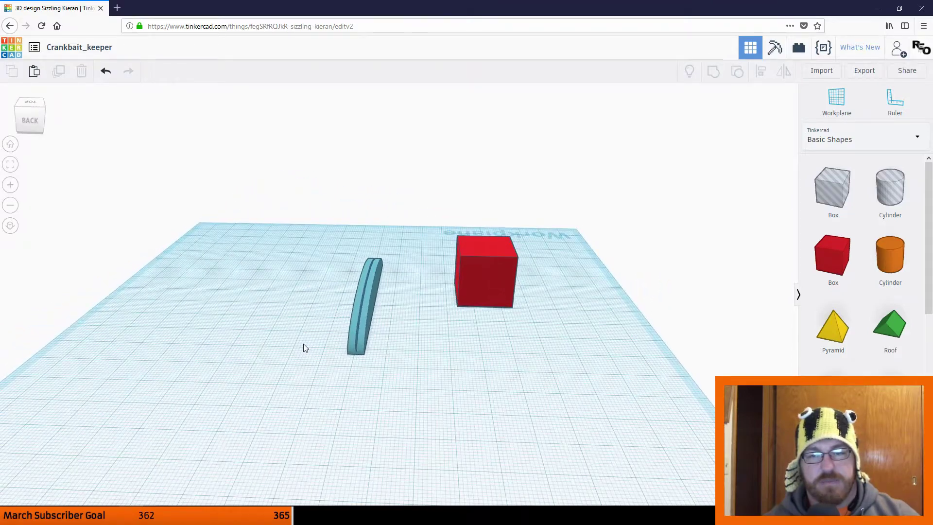
{"action": "right_click_drag", "start_coordinate": [303, 345], "coordinate": [392, 379]}
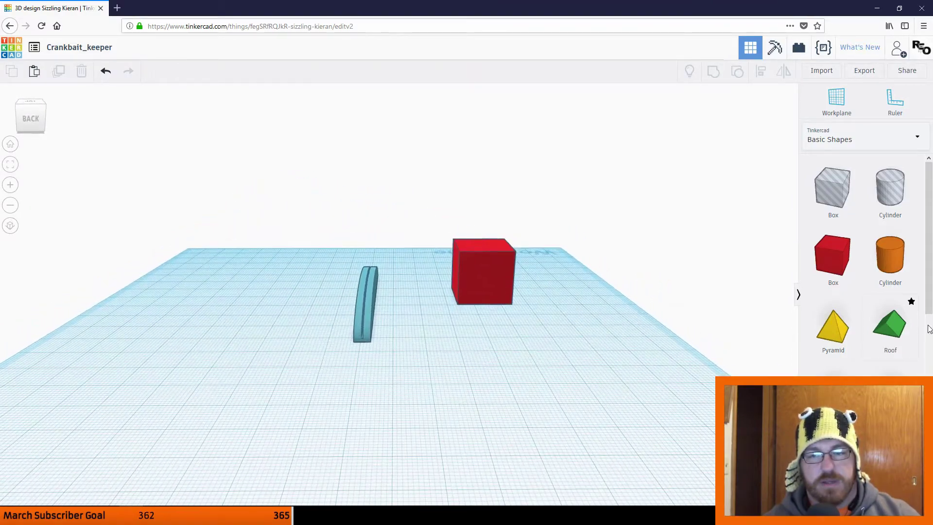
{"action": "left_click_drag", "start_coordinate": [925, 303], "coordinate": [925, 486]}
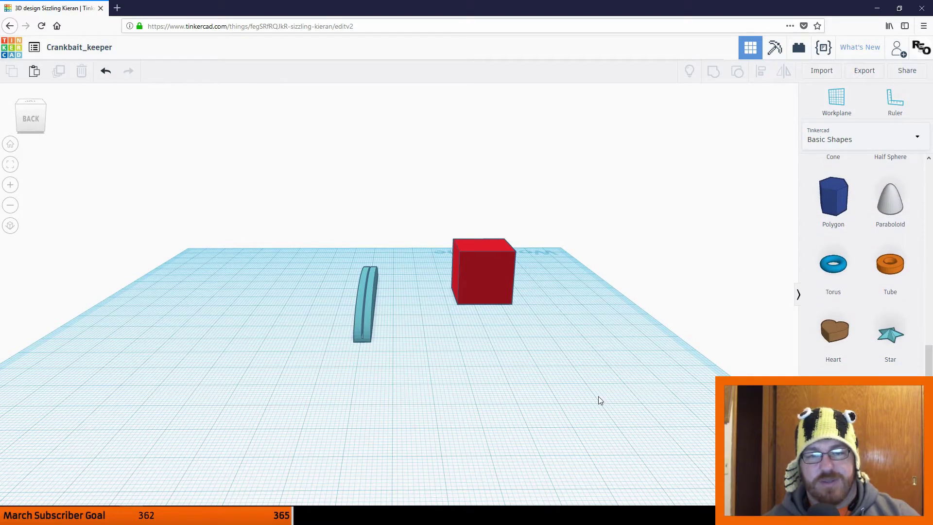
{"action": "right_click_drag", "start_coordinate": [599, 396], "coordinate": [738, 388]}
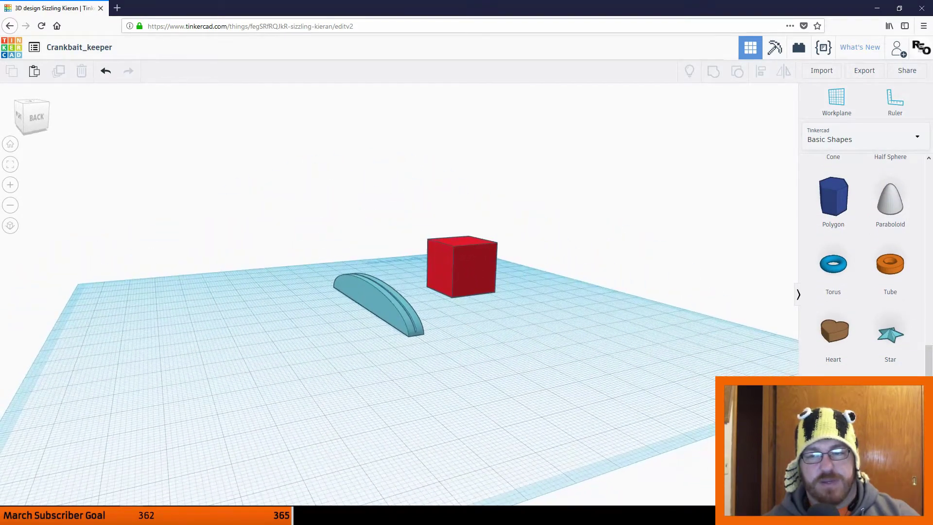
{"action": "scroll", "coordinate": [863, 265], "scroll_direction": "up", "scroll_amount": 8}
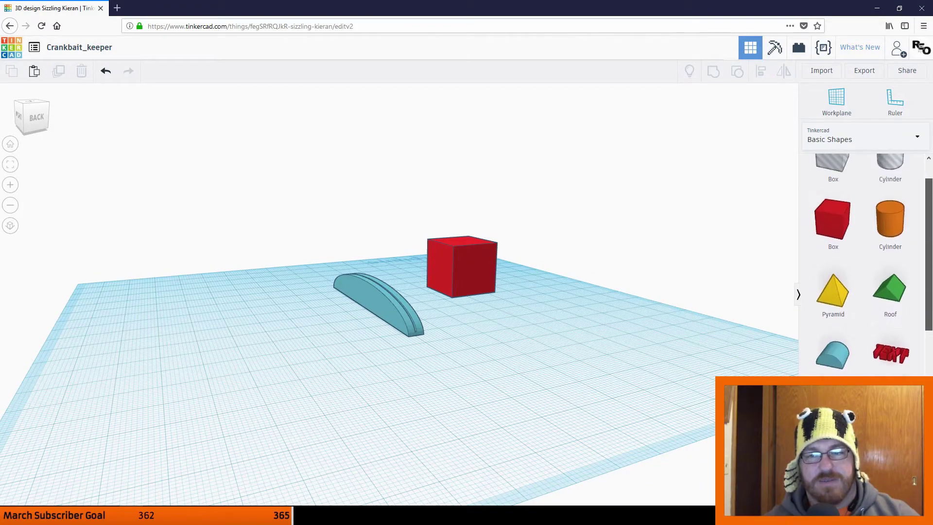
{"action": "scroll", "coordinate": [863, 265], "scroll_direction": "up", "scroll_amount": 2}
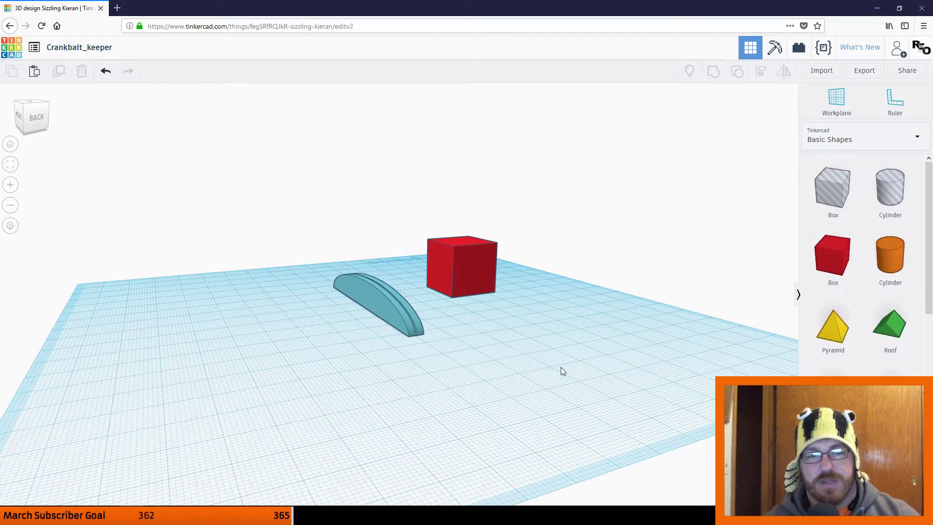
{"action": "right_click_drag", "start_coordinate": [560, 370], "coordinate": [367, 357]}
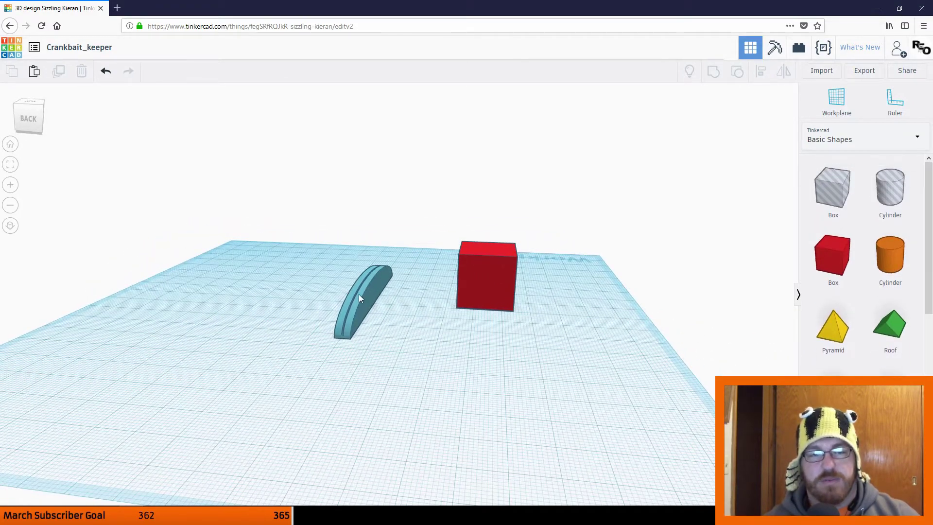
{"action": "right_click_drag", "start_coordinate": [385, 322], "coordinate": [365, 281]}
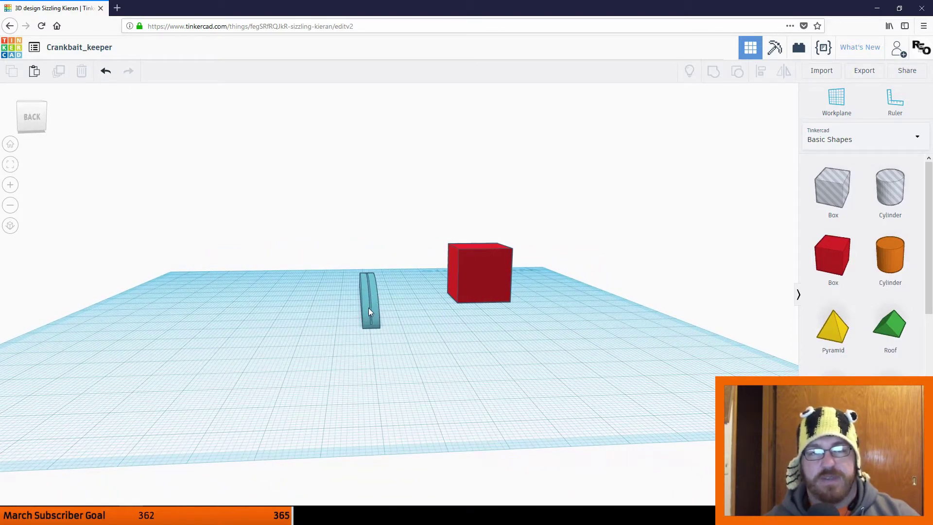
{"action": "mouse_move", "coordinate": [369, 307]}
{"action": "right_mouse_down"}
{"action": "mouse_move", "coordinate": [383, 379]}
{"action": "mouse_move", "coordinate": [352, 305]}
{"action": "right_mouse_up"}
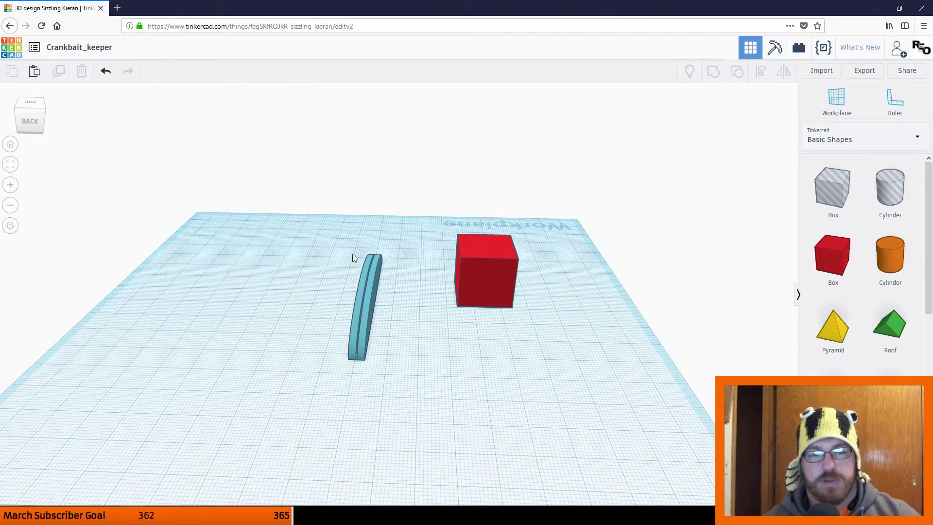
{"action": "right_click_drag", "start_coordinate": [463, 459], "coordinate": [482, 298]}
Move the red box next to the arc and set its width to 10
{"action": "left_click_drag", "start_coordinate": [482, 298], "coordinate": [389, 349]}
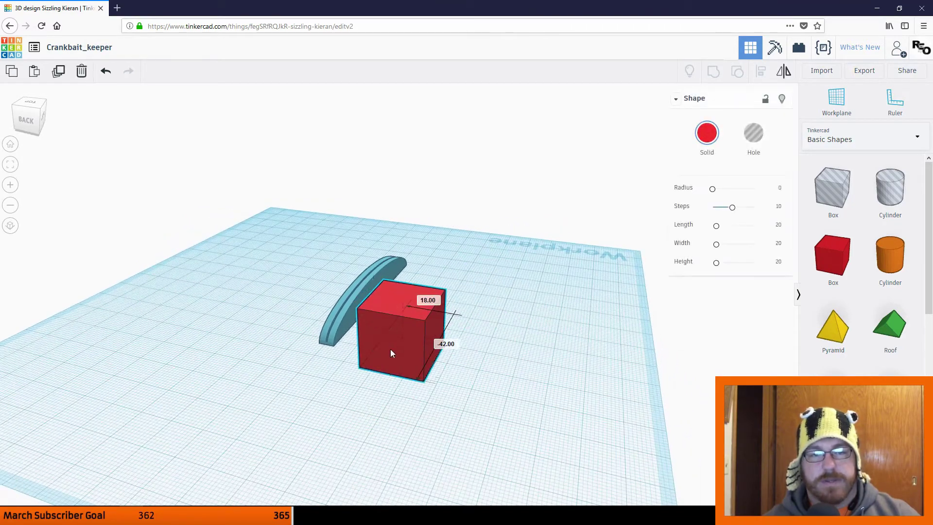
{"action": "right_click_drag", "start_coordinate": [390, 349], "coordinate": [392, 300]}
{"action": "left_click", "coordinate": [392, 300]}
{"action": "right_click_drag", "start_coordinate": [416, 370], "coordinate": [390, 336]}
{"action": "left_click", "coordinate": [458, 319]}
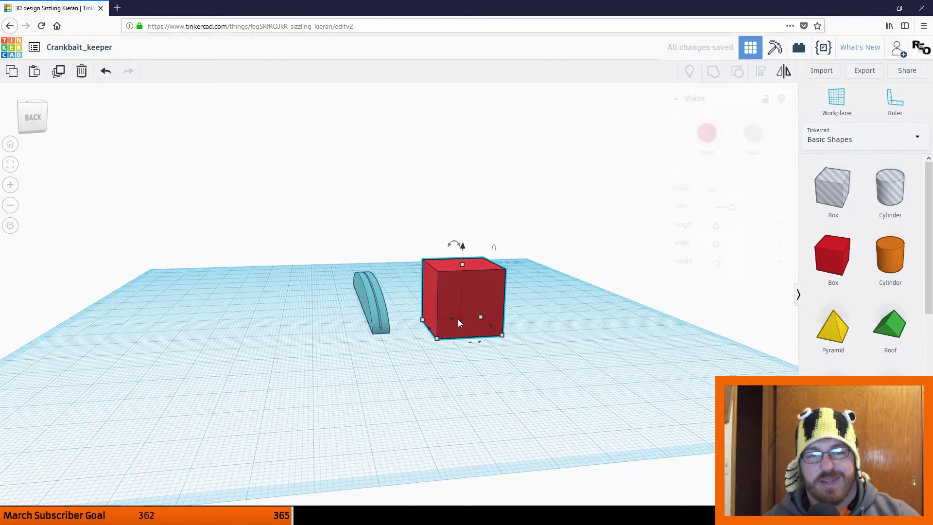
{"action": "mouse_move", "coordinate": [502, 341]}
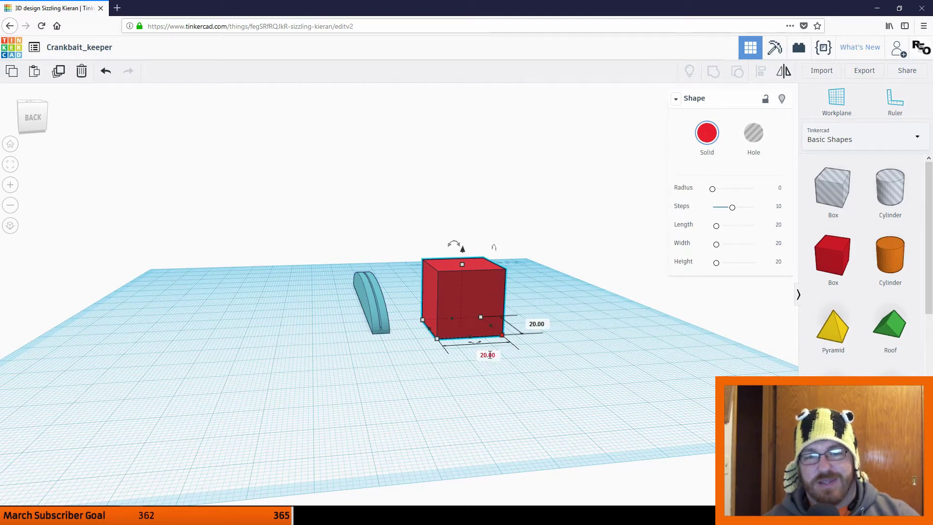
{"action": "left_click", "coordinate": [488, 354]}
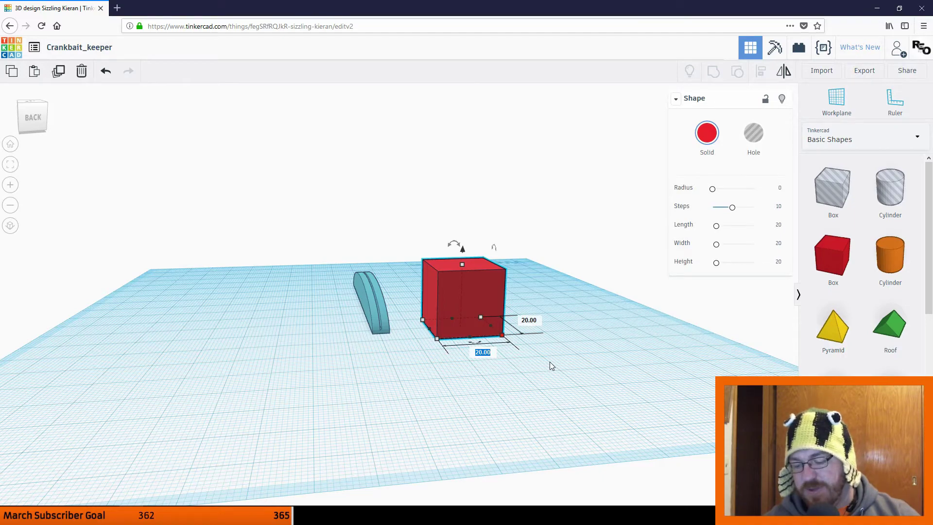
{"action": "type", "text": "10"}
{"action": "key", "text": "Return"}
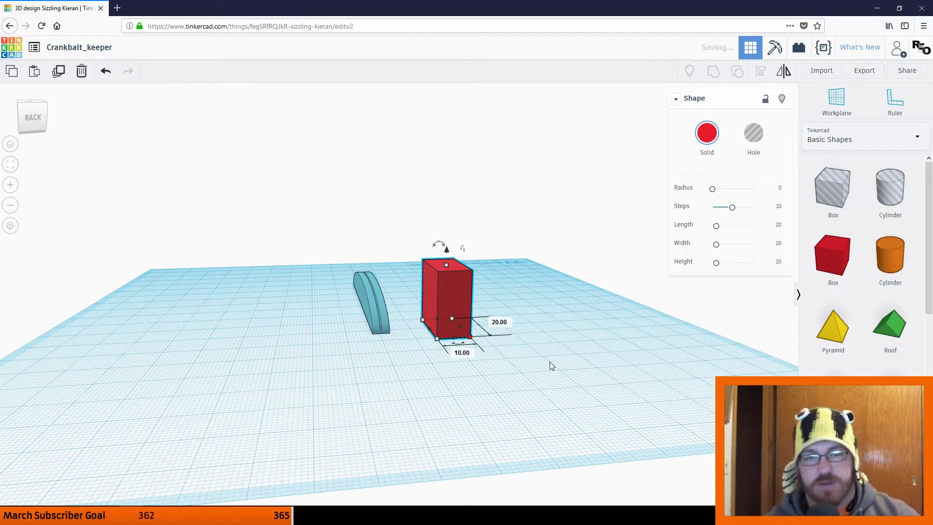
Stretch the red box lengthwise to 70
{"action": "right_click_drag", "start_coordinate": [474, 425], "coordinate": [372, 330]}
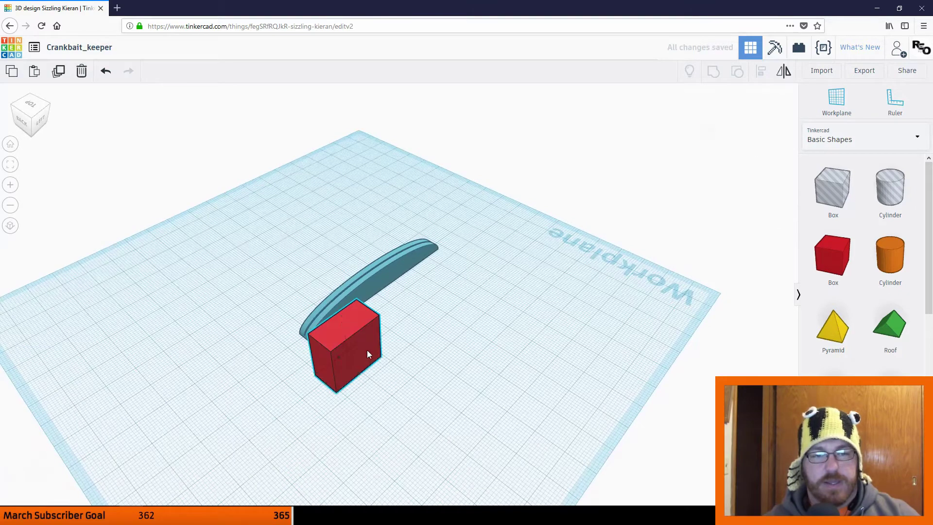
{"action": "left_click_drag", "start_coordinate": [371, 348], "coordinate": [406, 377]}
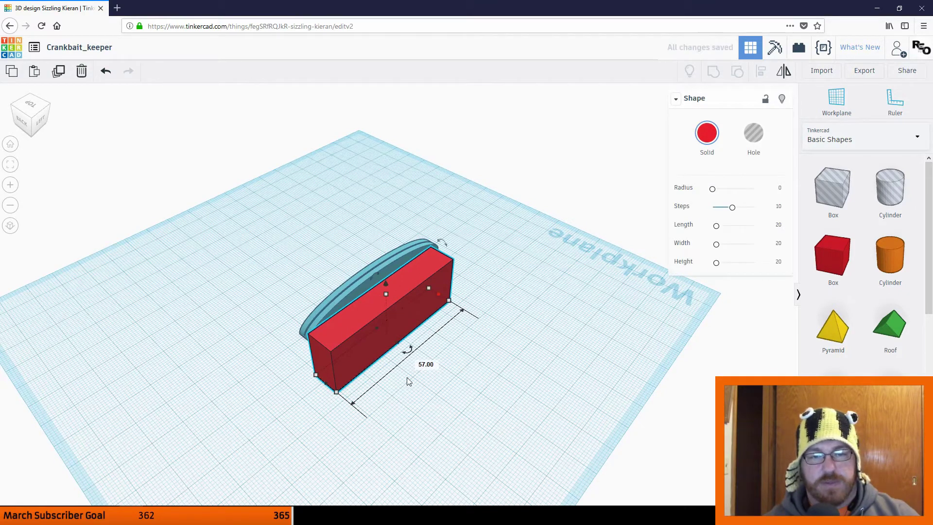
{"action": "type", "text": "70"}
{"action": "key", "text": "Return"}
{"action": "left_click", "coordinate": [498, 371]}
{"action": "right_click_drag", "start_coordinate": [465, 377], "coordinate": [564, 313]}
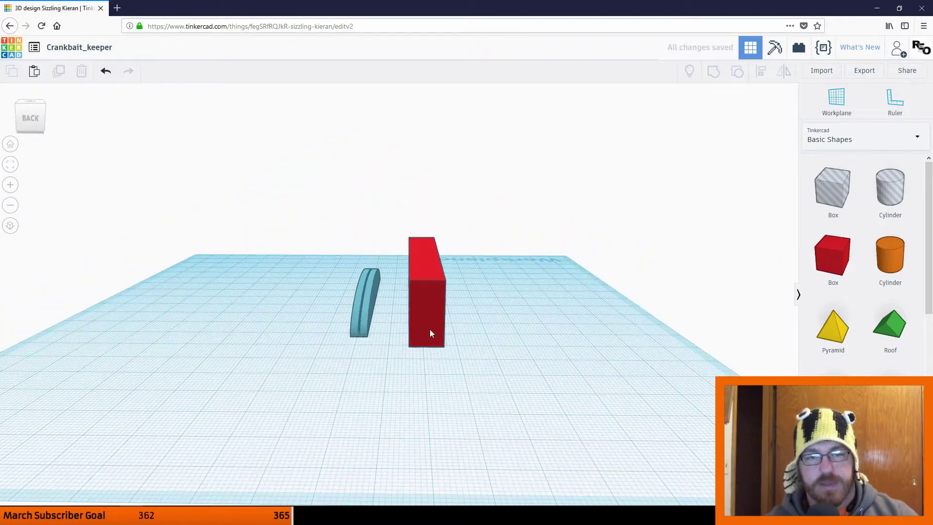
Lower the red block's height to 10
{"action": "left_click", "coordinate": [429, 334]}
{"action": "left_click", "coordinate": [461, 289]}
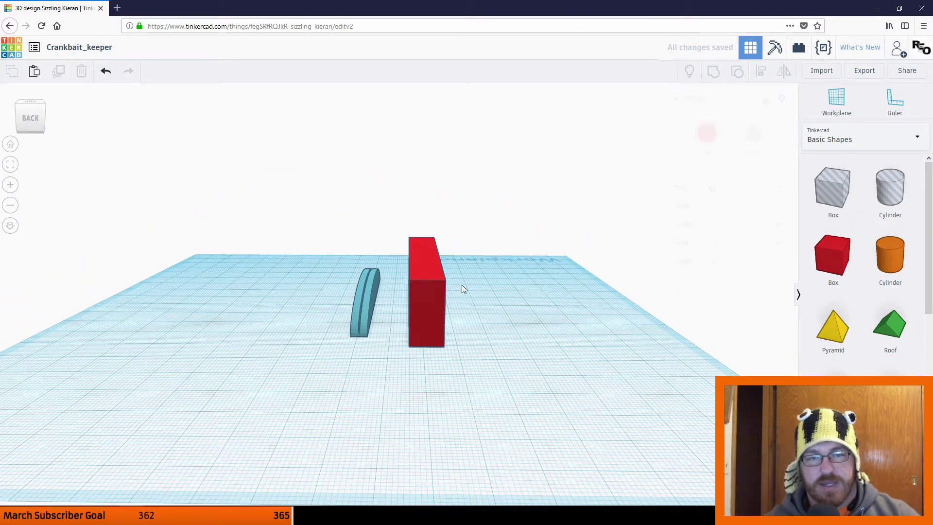
{"action": "left_click", "coordinate": [427, 262]}
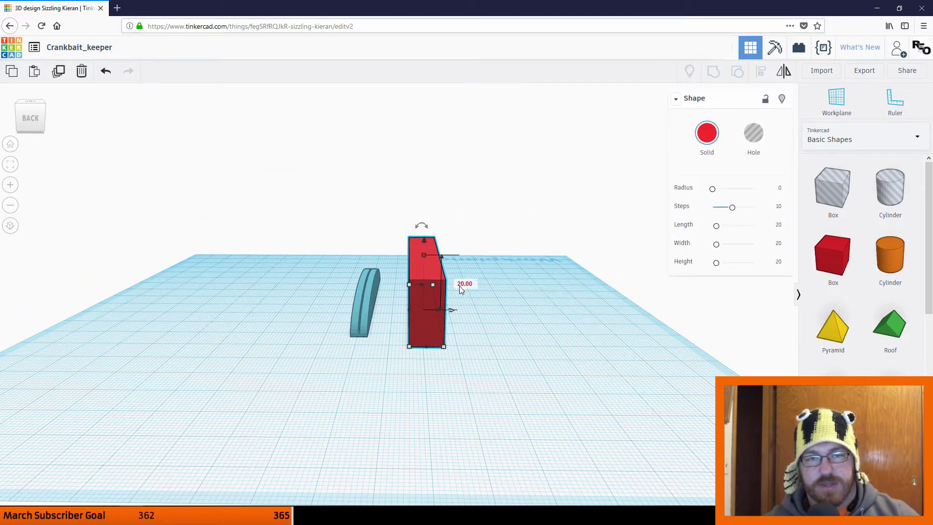
{"action": "type", "text": "10"}
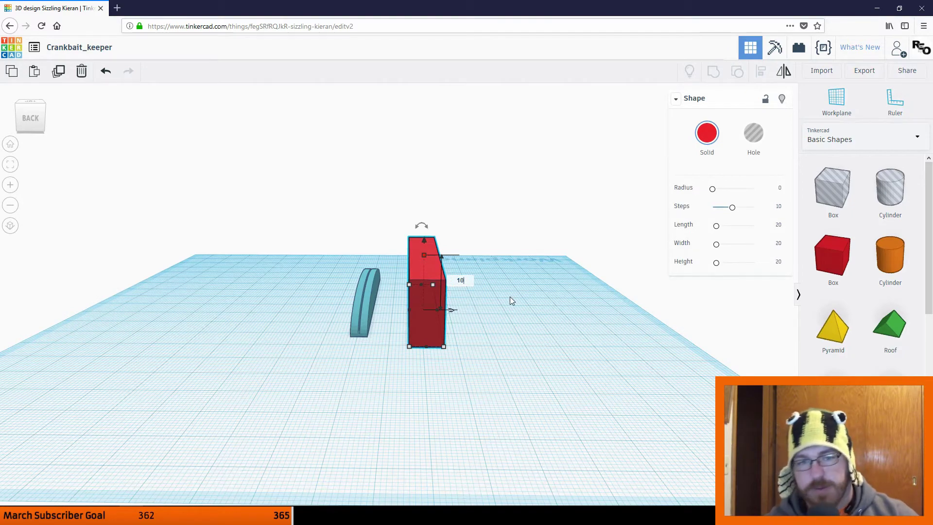
{"action": "key", "text": "Return"}
{"action": "left_click", "coordinate": [426, 388]}
{"action": "right_click_drag", "start_coordinate": [426, 389], "coordinate": [502, 356]}
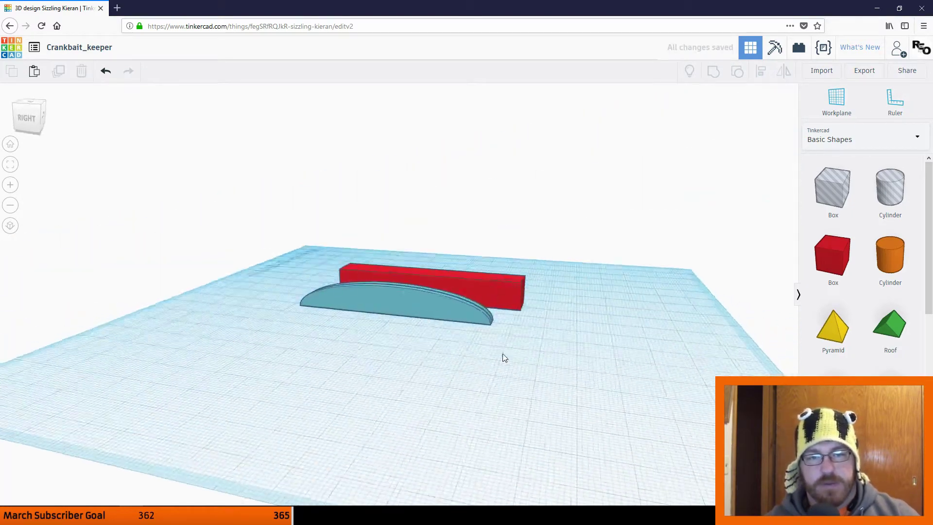
Move the teal half-disc onto the red block and sink it in with height 9.99
{"action": "left_click_drag", "start_coordinate": [459, 314], "coordinate": [489, 298]}
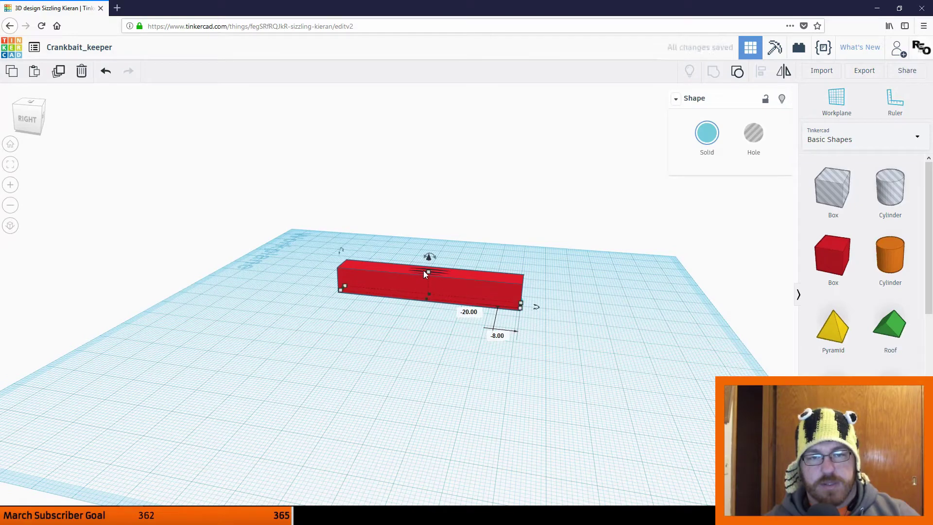
{"action": "left_click_drag", "start_coordinate": [428, 271], "coordinate": [432, 234]}
{"action": "right_click_drag", "start_coordinate": [471, 260], "coordinate": [476, 357]}
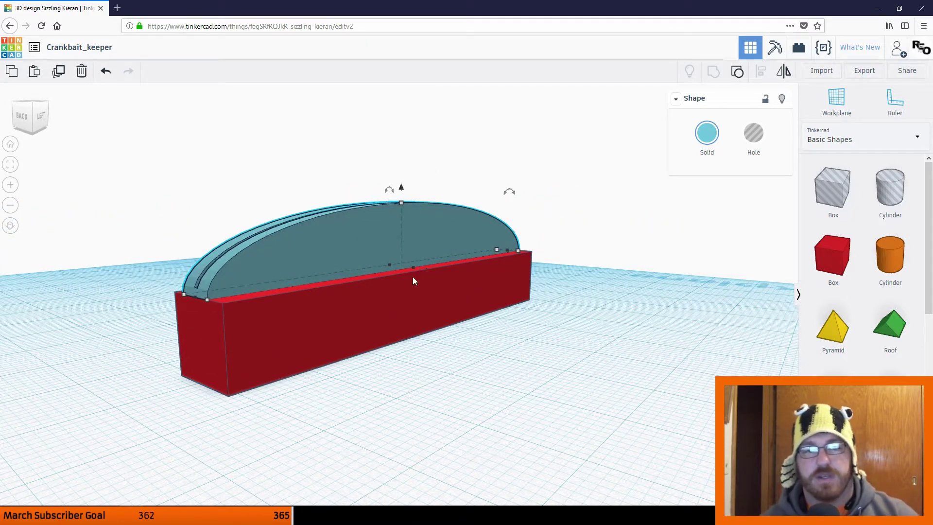
{"action": "right_click_drag", "start_coordinate": [412, 280], "coordinate": [444, 295]}
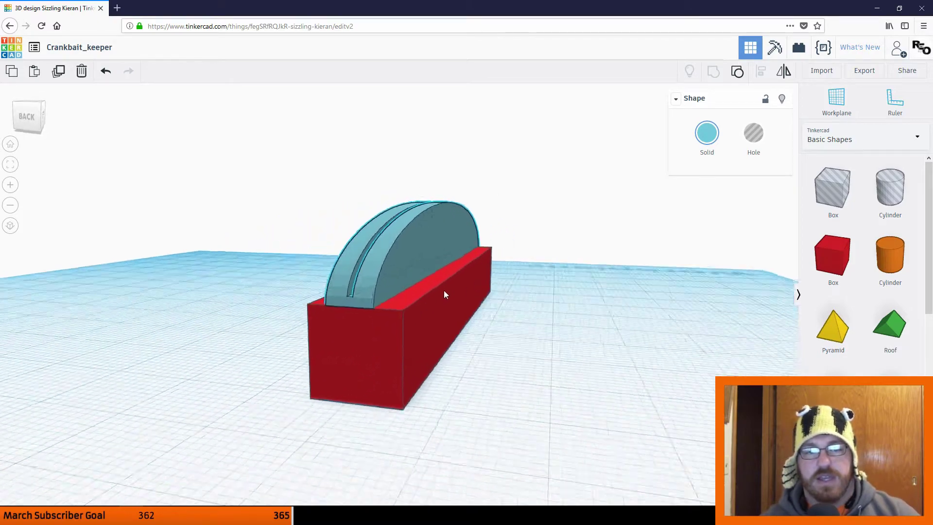
{"action": "left_click", "coordinate": [394, 242]}
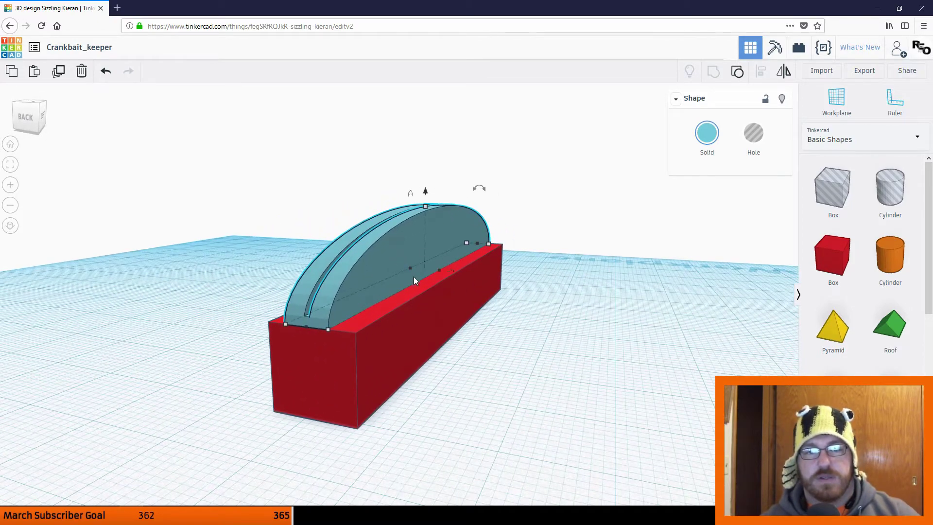
{"action": "right_click_drag", "start_coordinate": [421, 332], "coordinate": [428, 192]}
{"action": "mouse_move", "coordinate": [425, 197]}
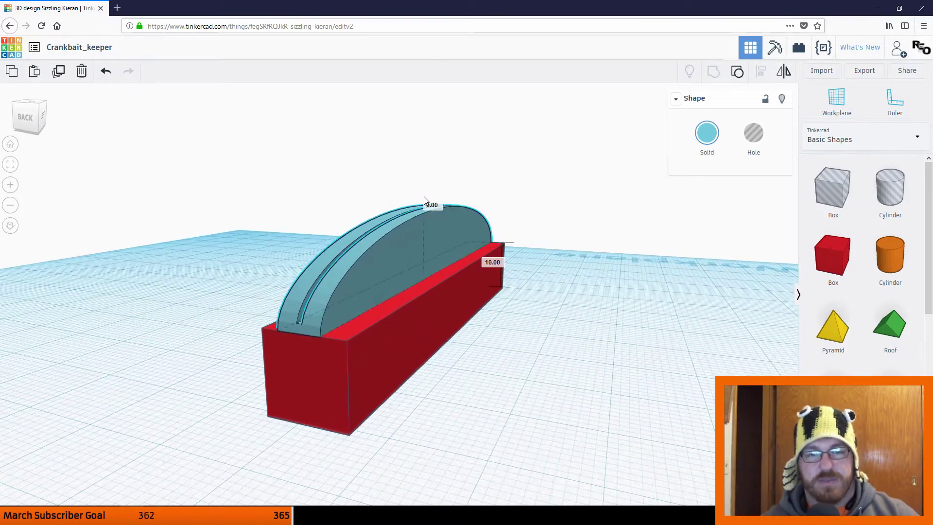
{"action": "left_click_drag", "start_coordinate": [425, 197], "coordinate": [426, 203]}
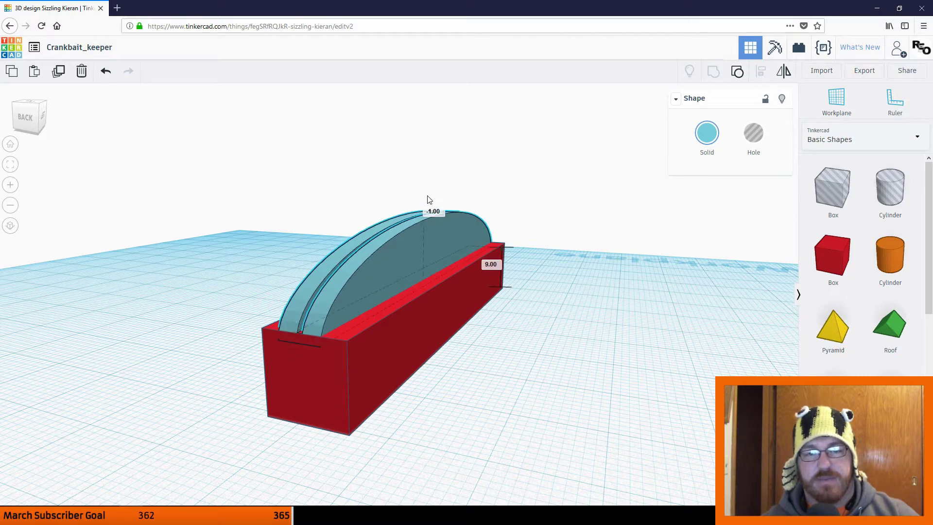
{"action": "mouse_move", "coordinate": [431, 201]}
{"action": "left_mouse_down"}
{"action": "mouse_move", "coordinate": [433, 225]}
{"action": "mouse_move", "coordinate": [433, 171]}
{"action": "mouse_move", "coordinate": [431, 248]}
{"action": "mouse_move", "coordinate": [433, 209]}
{"action": "mouse_move", "coordinate": [418, 202]}
{"action": "mouse_move", "coordinate": [425, 173]}
{"action": "mouse_move", "coordinate": [422, 203]}
{"action": "left_mouse_up"}
{"action": "type", "text": "9.99"}
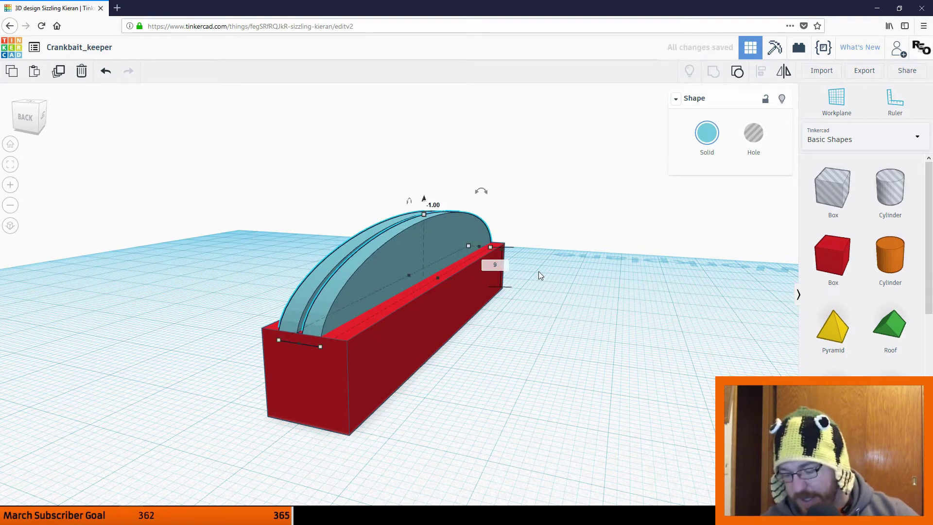
{"action": "key", "text": "Return"}
{"action": "scroll", "coordinate": [514, 349], "scroll_direction": "up", "scroll_amount": 2}
Select the red block and teal arch together and align their centres
{"action": "left_click", "coordinate": [514, 349]}
{"action": "right_click_drag", "start_coordinate": [513, 349], "coordinate": [548, 393]}
{"action": "scroll", "coordinate": [505, 439], "scroll_direction": "up", "scroll_amount": 3}
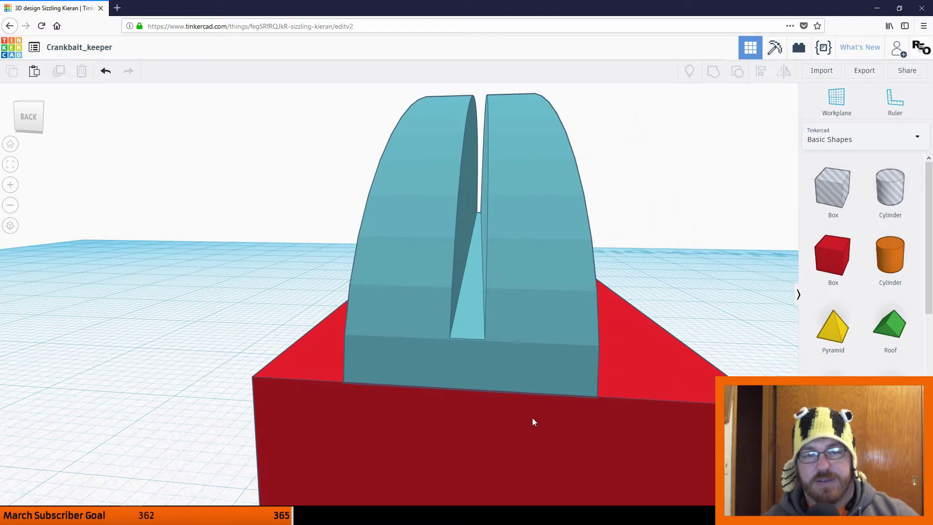
{"action": "scroll", "coordinate": [532, 422], "scroll_direction": "down", "scroll_amount": 6}
{"action": "right_click_drag", "start_coordinate": [589, 327], "coordinate": [393, 399]}
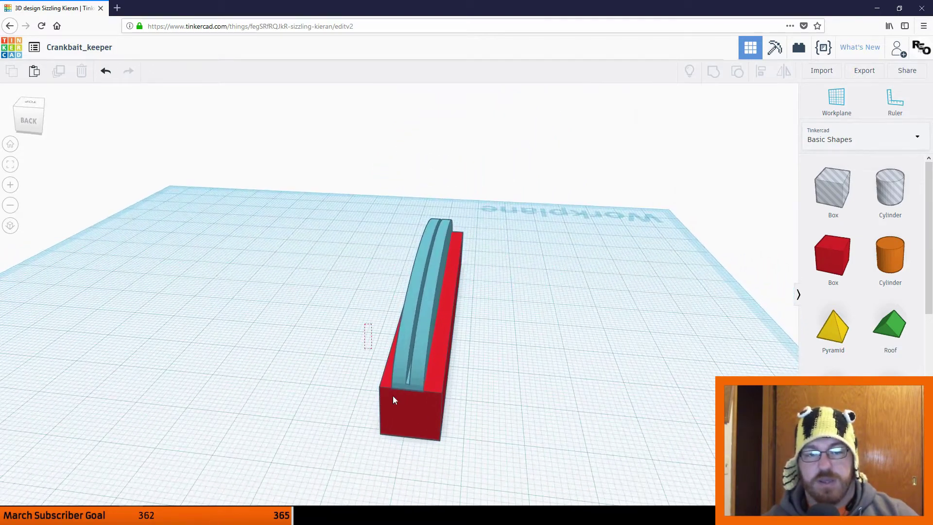
{"action": "left_click_drag", "start_coordinate": [394, 399], "coordinate": [605, 302]}
{"action": "left_click", "coordinate": [761, 73]}
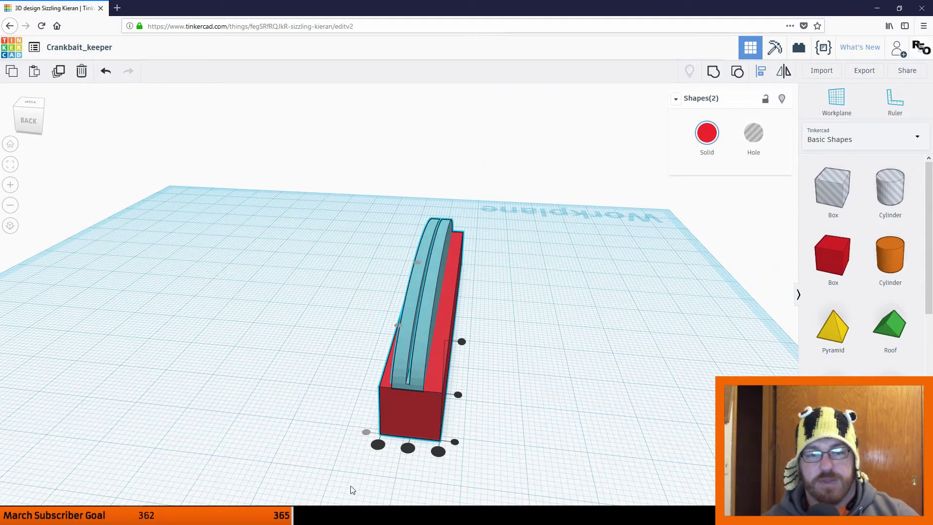
{"action": "left_click", "coordinate": [408, 448]}
{"action": "left_click", "coordinate": [488, 425]}
Group the block and arch into one shape and colour it yellow
{"action": "right_click_drag", "start_coordinate": [488, 426], "coordinate": [707, 309]}
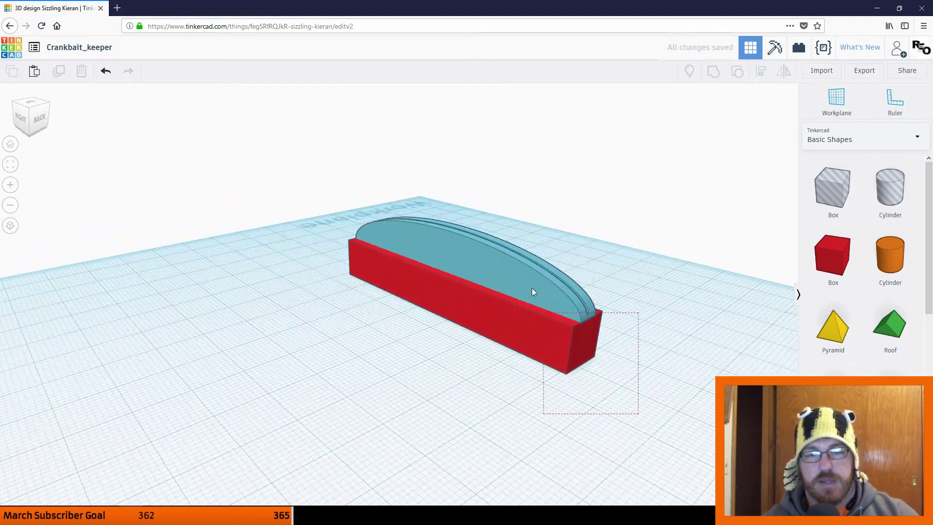
{"action": "left_click_drag", "start_coordinate": [531, 292], "coordinate": [532, 291]}
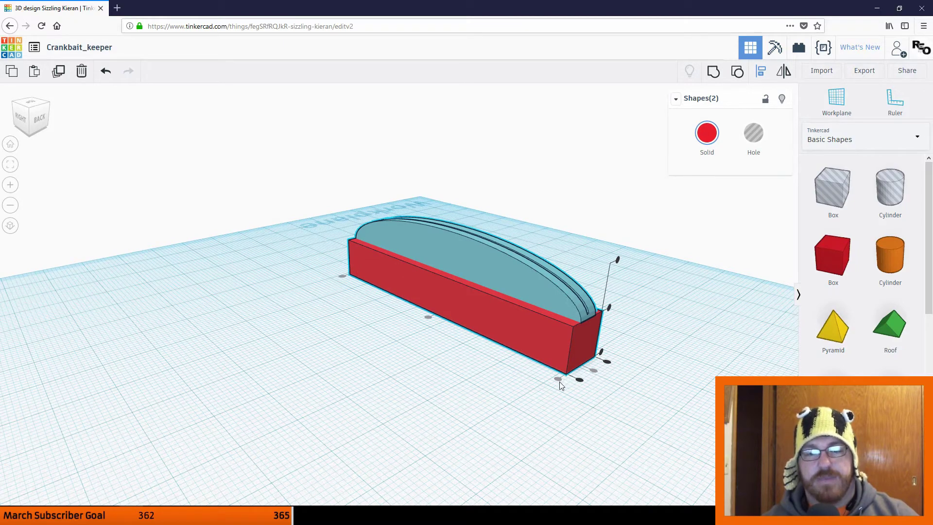
{"action": "left_click", "coordinate": [508, 436]}
{"action": "right_click_drag", "start_coordinate": [491, 431], "coordinate": [250, 265]}
{"action": "key", "text": "ctrl+a"}
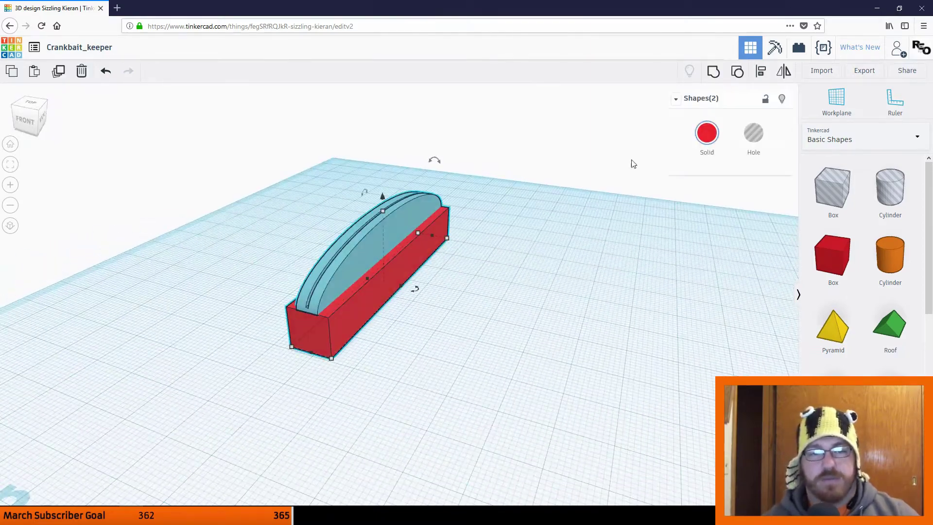
{"action": "left_click", "coordinate": [716, 79]}
{"action": "left_click", "coordinate": [285, 431]}
{"action": "right_click_drag", "start_coordinate": [285, 431], "coordinate": [417, 356]}
{"action": "left_click", "coordinate": [416, 352]}
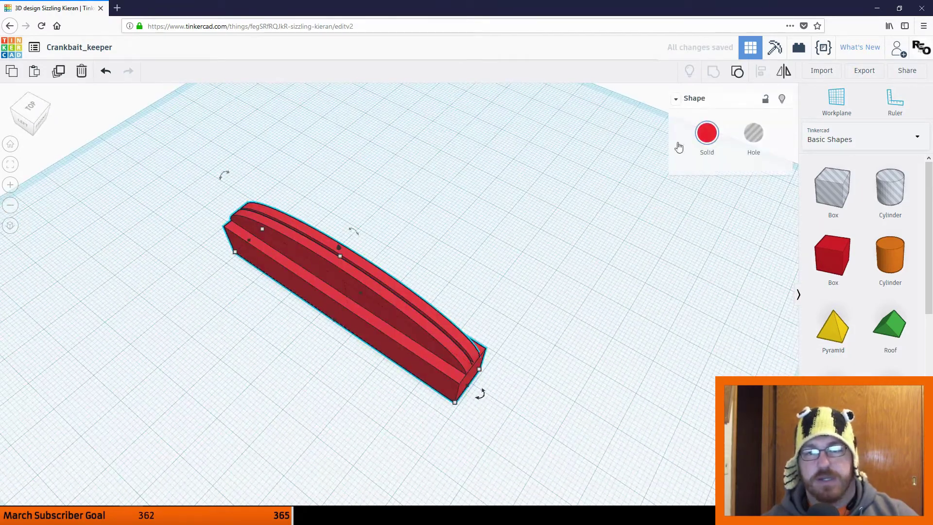
{"action": "left_click", "coordinate": [707, 133]}
{"action": "left_click", "coordinate": [732, 223]}
Add a 64-sided hole cylinder, turn it 90° onto its side, and size it 13 tall by 13 wide
{"action": "left_click", "coordinate": [623, 325]}
{"action": "right_click_drag", "start_coordinate": [623, 325], "coordinate": [437, 292]}
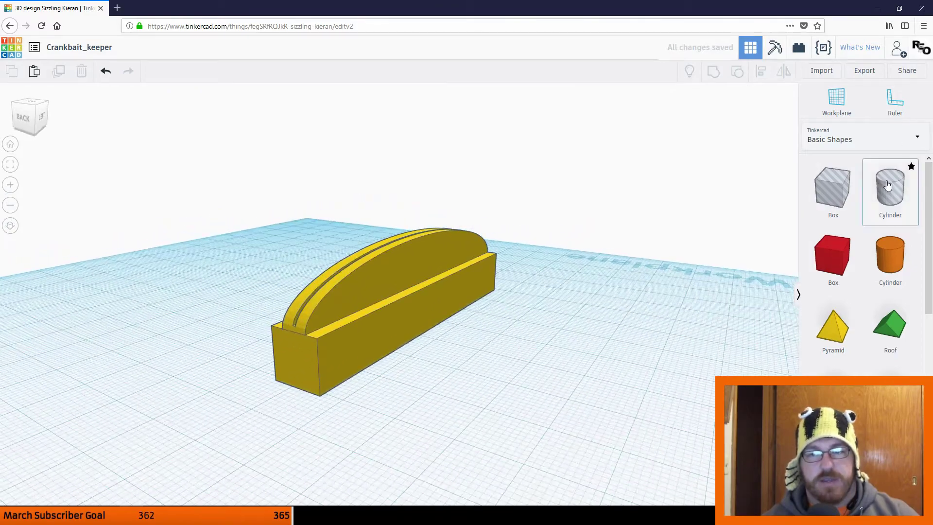
{"action": "left_click_drag", "start_coordinate": [887, 185], "coordinate": [459, 419]}
{"action": "right_click_drag", "start_coordinate": [459, 419], "coordinate": [308, 284]}
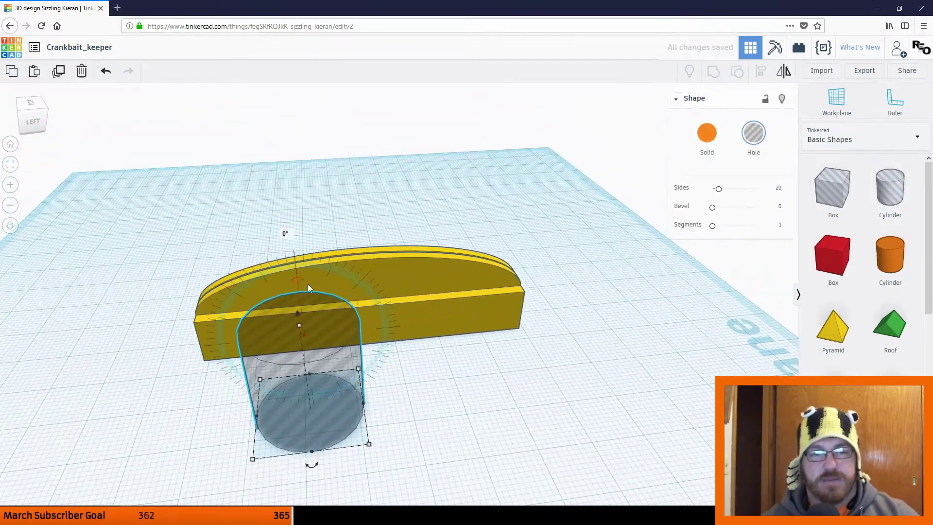
{"action": "left_click_drag", "start_coordinate": [718, 188], "coordinate": [754, 189]}
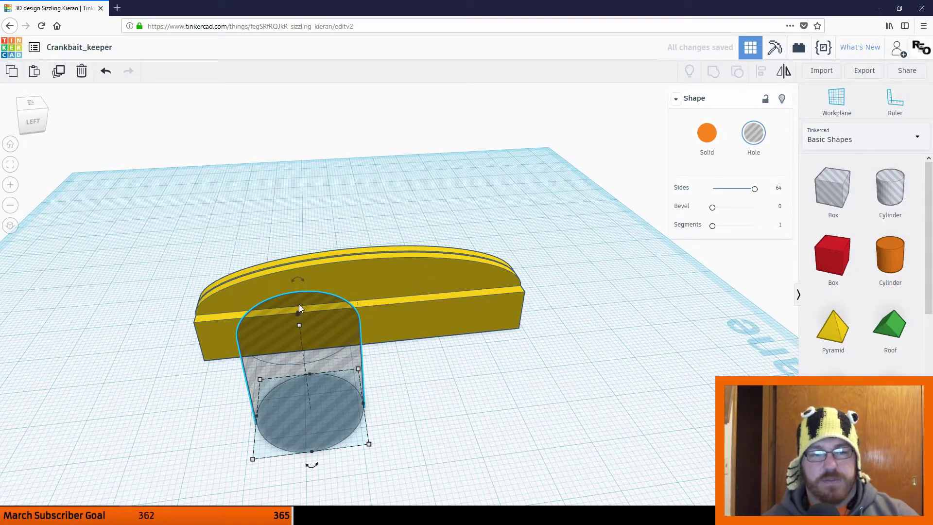
{"action": "left_click_drag", "start_coordinate": [298, 281], "coordinate": [325, 381]}
{"action": "right_click_drag", "start_coordinate": [326, 381], "coordinate": [597, 222]}
{"action": "left_click_drag", "start_coordinate": [543, 226], "coordinate": [531, 263]}
{"action": "right_click_drag", "start_coordinate": [531, 264], "coordinate": [606, 300]}
{"action": "left_click_drag", "start_coordinate": [593, 325], "coordinate": [557, 322]}
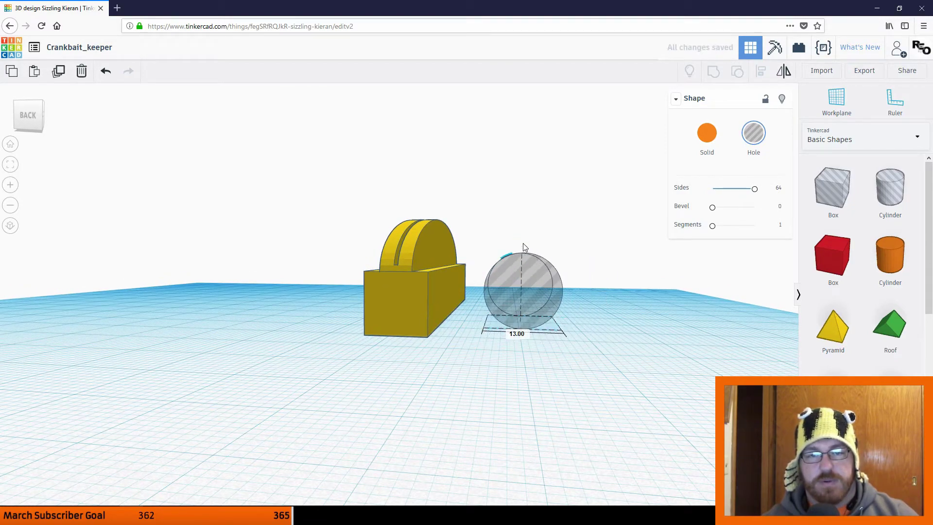
Sink the hole below the workplane against the yellow box, then flatten and narrow it
{"action": "mouse_move", "coordinate": [523, 243]}
{"action": "left_mouse_down"}
{"action": "mouse_move", "coordinate": [491, 270]}
{"action": "mouse_move", "coordinate": [517, 252]}
{"action": "left_mouse_up"}
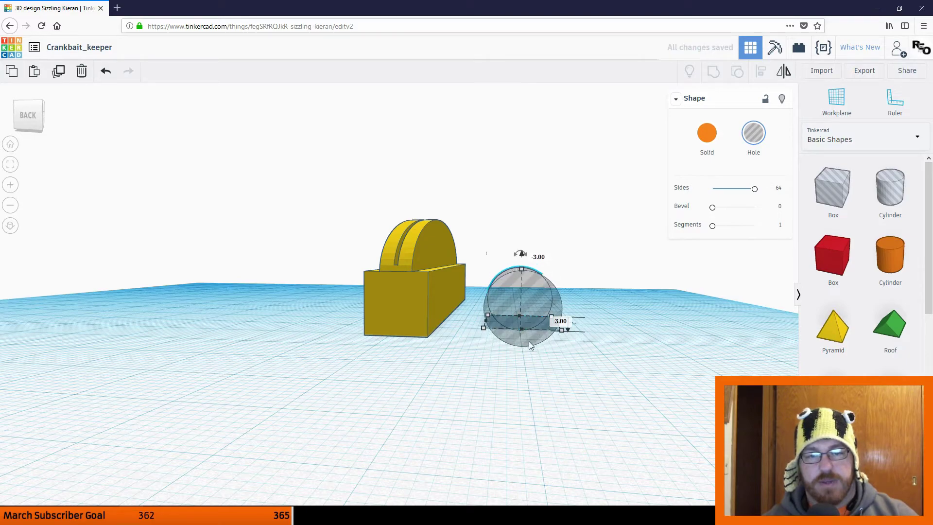
{"action": "right_click_drag", "start_coordinate": [576, 335], "coordinate": [572, 311]}
{"action": "left_click_drag", "start_coordinate": [538, 296], "coordinate": [481, 301]}
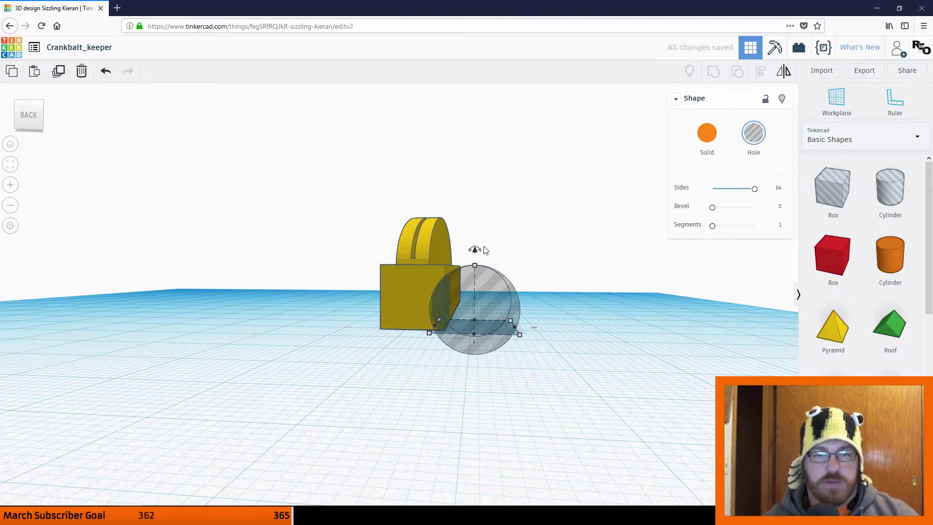
{"action": "left_click_drag", "start_coordinate": [474, 249], "coordinate": [477, 245]}
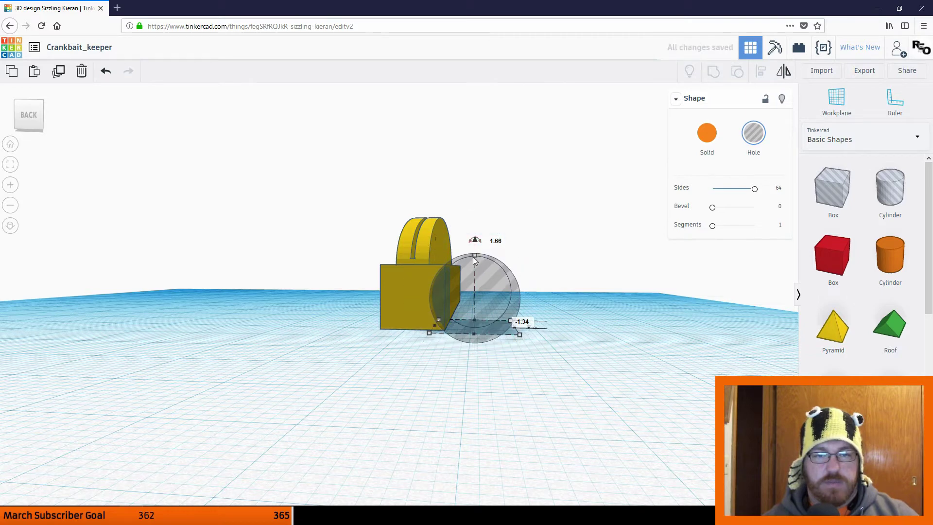
{"action": "mouse_move", "coordinate": [474, 255]}
{"action": "left_mouse_down"}
{"action": "mouse_move", "coordinate": [475, 270]}
{"action": "mouse_move", "coordinate": [479, 252]}
{"action": "left_mouse_up"}
{"action": "left_click_drag", "start_coordinate": [515, 325], "coordinate": [482, 323]}
{"action": "mouse_move", "coordinate": [482, 323]}
{"action": "right_mouse_down"}
{"action": "mouse_move", "coordinate": [494, 321]}
{"action": "mouse_move", "coordinate": [484, 322]}
{"action": "right_mouse_up"}
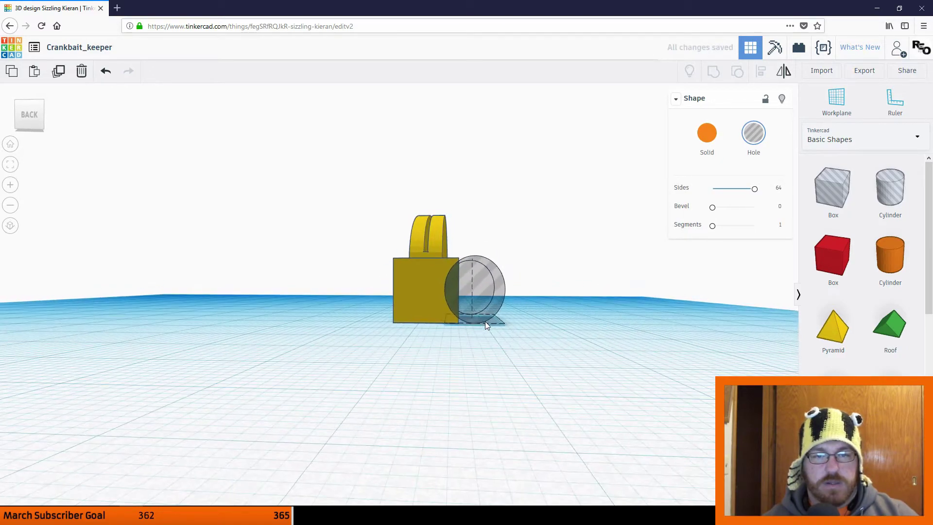
Stretch the oval hole to 19.81 tall and 12.41 wide, then nudge it right
{"action": "left_click_drag", "start_coordinate": [474, 263], "coordinate": [476, 237]}
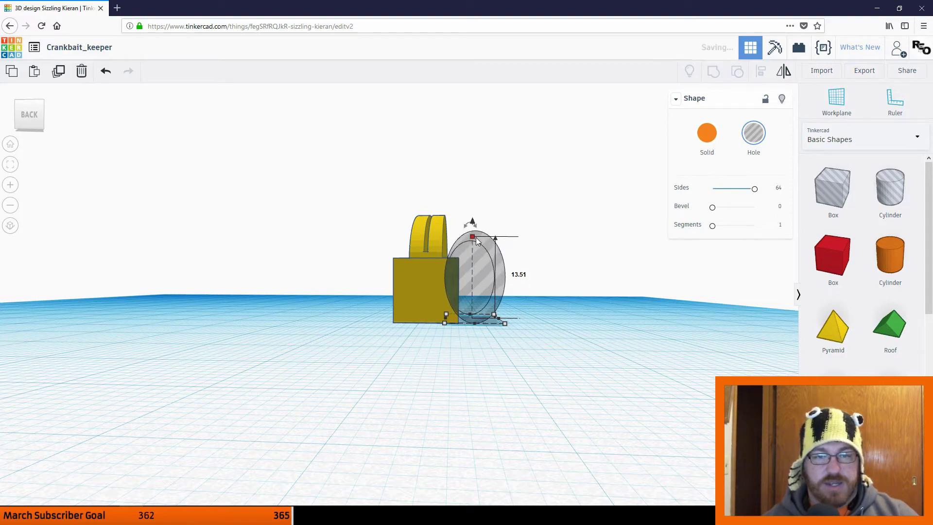
{"action": "right_click_drag", "start_coordinate": [476, 237], "coordinate": [500, 307]}
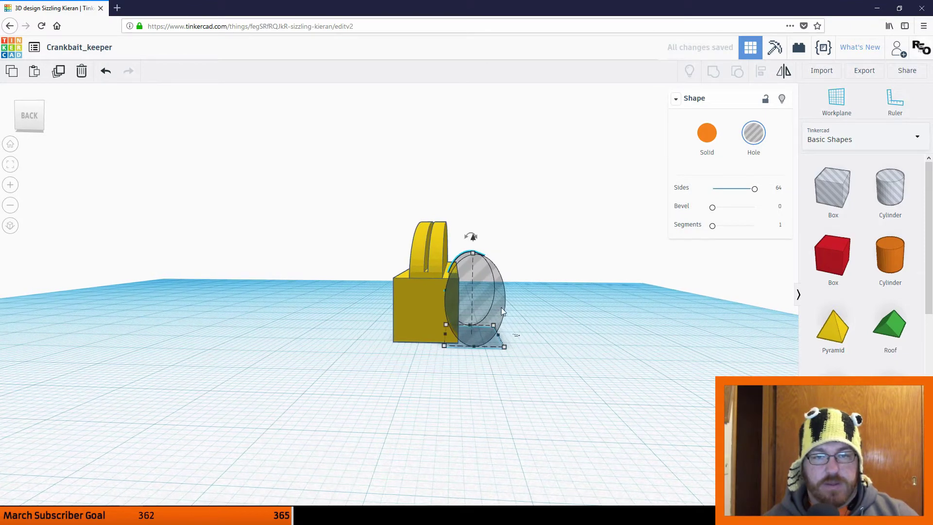
{"action": "left_click_drag", "start_coordinate": [447, 336], "coordinate": [441, 331]}
{"action": "left_click_drag", "start_coordinate": [470, 257], "coordinate": [469, 255]}
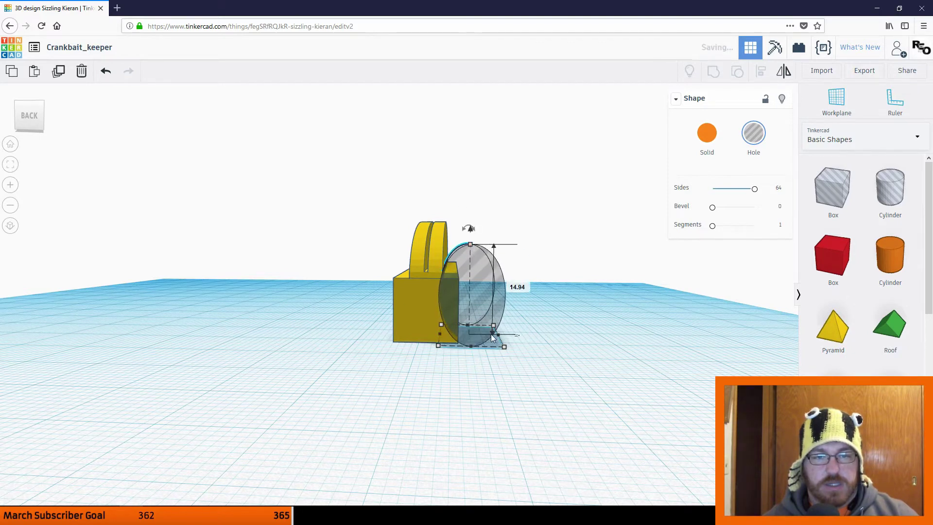
{"action": "left_click_drag", "start_coordinate": [491, 335], "coordinate": [513, 331]}
{"action": "right_click_drag", "start_coordinate": [513, 330], "coordinate": [494, 330]}
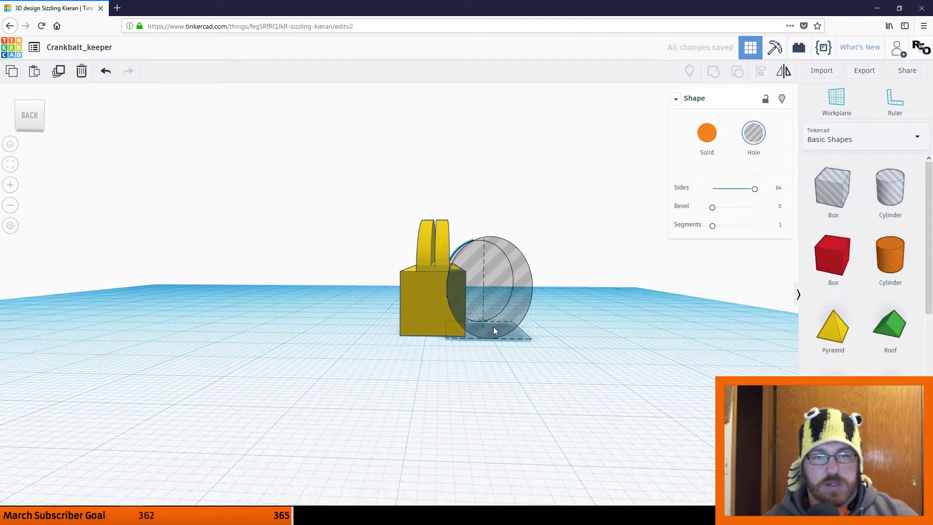
{"action": "right_click_drag", "start_coordinate": [462, 302], "coordinate": [494, 202]}
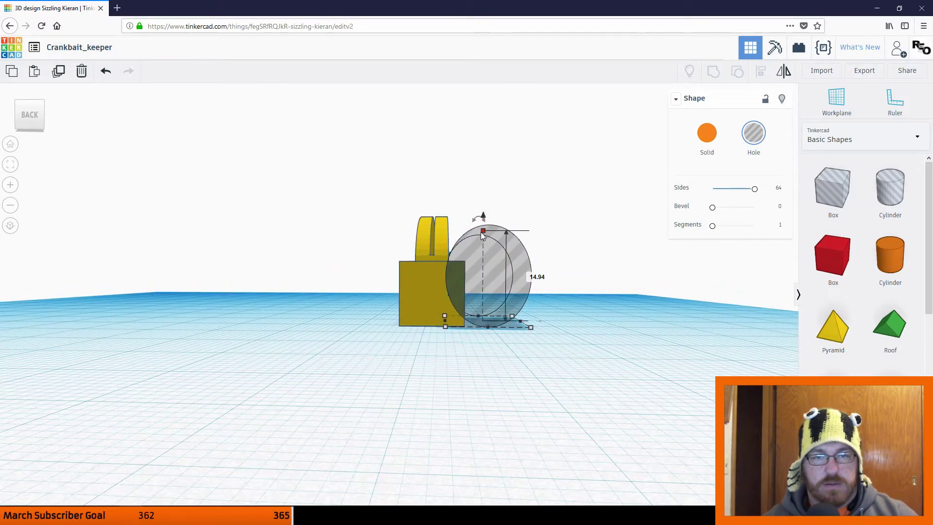
{"action": "left_click_drag", "start_coordinate": [483, 235], "coordinate": [489, 201]}
{"action": "right_click_drag", "start_coordinate": [488, 202], "coordinate": [483, 224]}
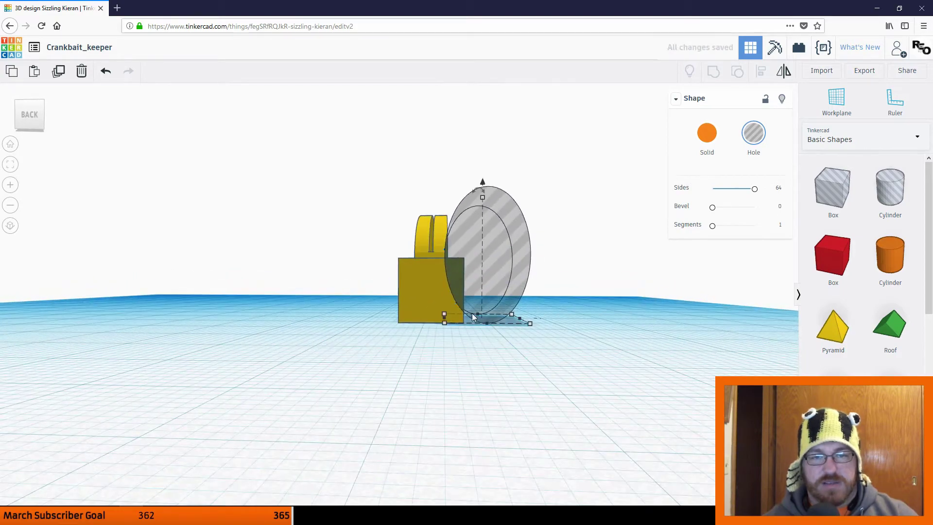
{"action": "right_click_drag", "start_coordinate": [472, 314], "coordinate": [483, 287]}
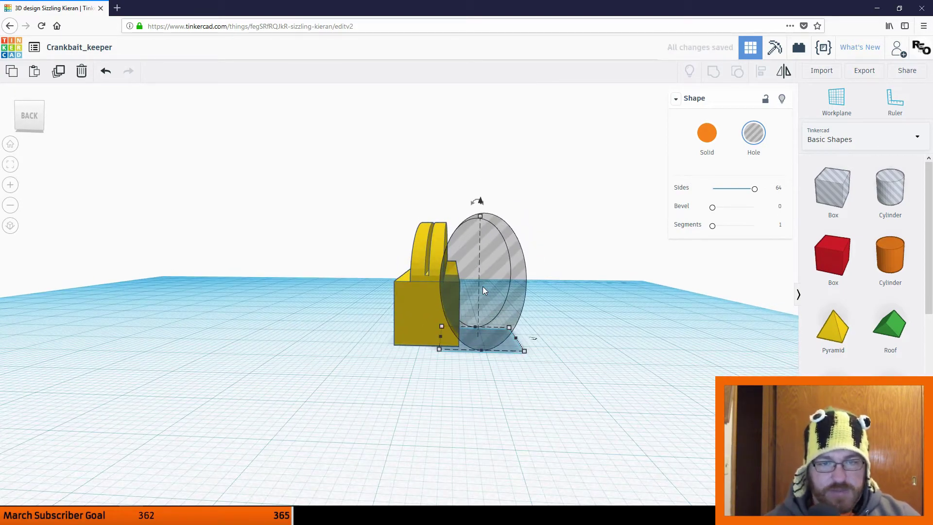
{"action": "key", "text": "Right"}
Nudge the hole cylinder right and stretch it lengthwise to 83.23
{"action": "scroll", "coordinate": [482, 286], "scroll_direction": "up", "scroll_amount": 10}
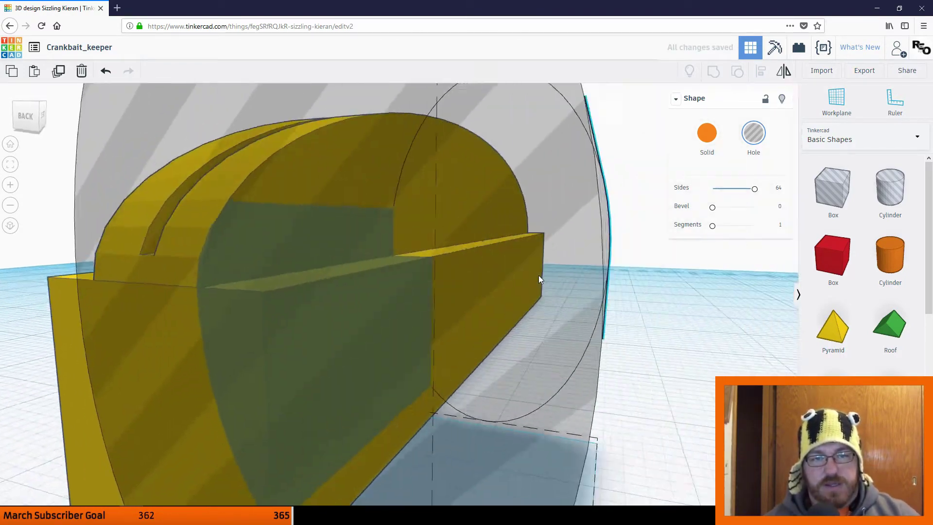
{"action": "right_click_drag", "start_coordinate": [538, 275], "coordinate": [542, 275]}
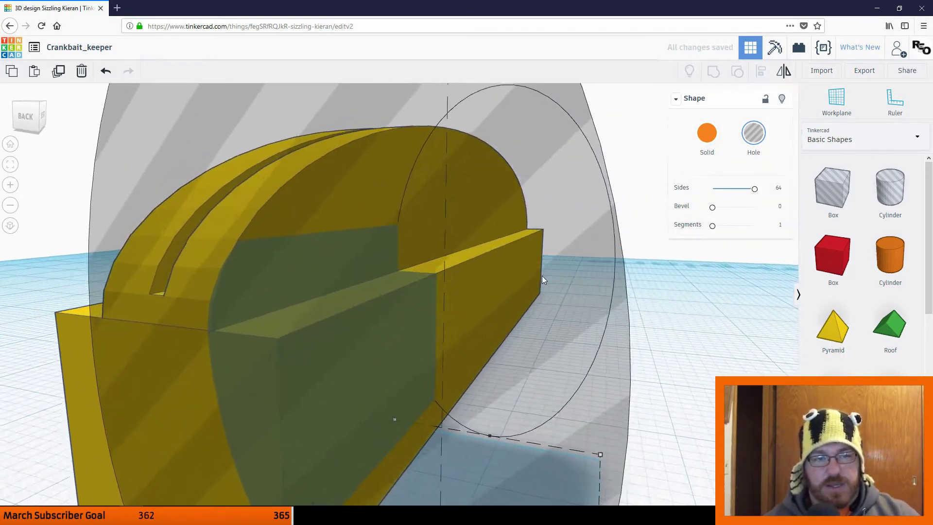
{"action": "key", "text": "Right"}
{"action": "key", "text": "Right"}
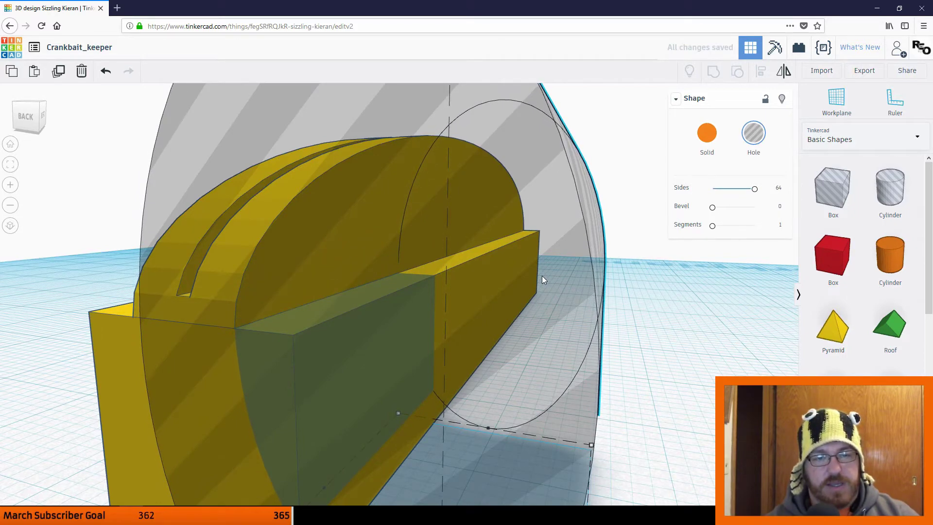
{"action": "scroll", "coordinate": [542, 276], "scroll_direction": "down", "scroll_amount": 5}
{"action": "right_click_drag", "start_coordinate": [526, 279], "coordinate": [333, 386]}
{"action": "scroll", "coordinate": [552, 290], "scroll_direction": "up", "scroll_amount": 2}
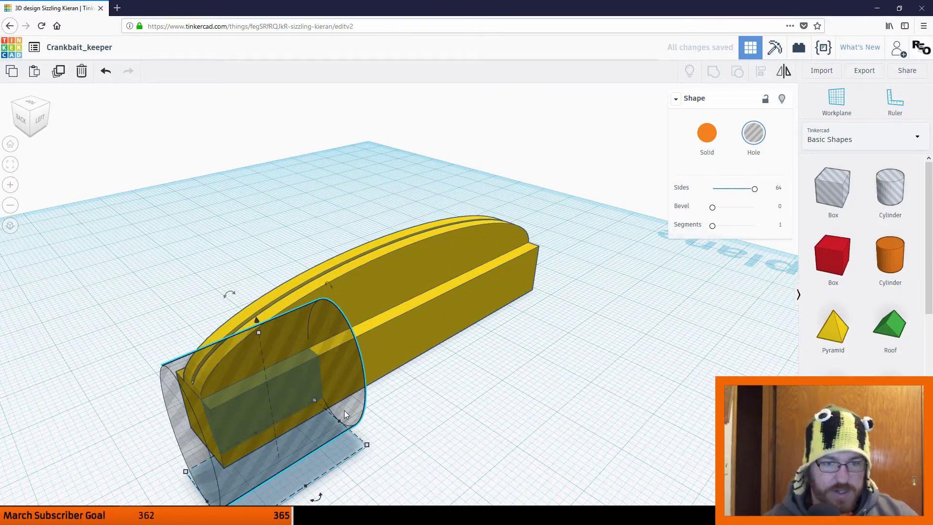
{"action": "left_click_drag", "start_coordinate": [340, 421], "coordinate": [635, 276]}
Slide the hole cylinder into place along the part, then group the part with both holes
{"action": "right_click_drag", "start_coordinate": [634, 276], "coordinate": [583, 350]}
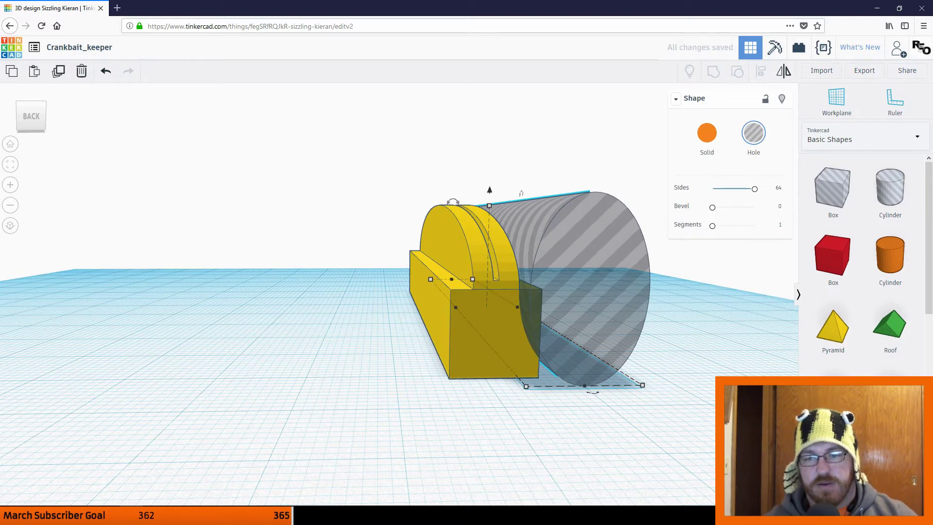
{"action": "key", "text": "Left"}
{"action": "key", "text": "Left"}
{"action": "key", "text": "Left"}
{"action": "key", "text": "Left"}
{"action": "key", "text": "Left"}
{"action": "key", "text": "Left"}
{"action": "key", "text": "Left"}
{"action": "key", "text": "Left"}
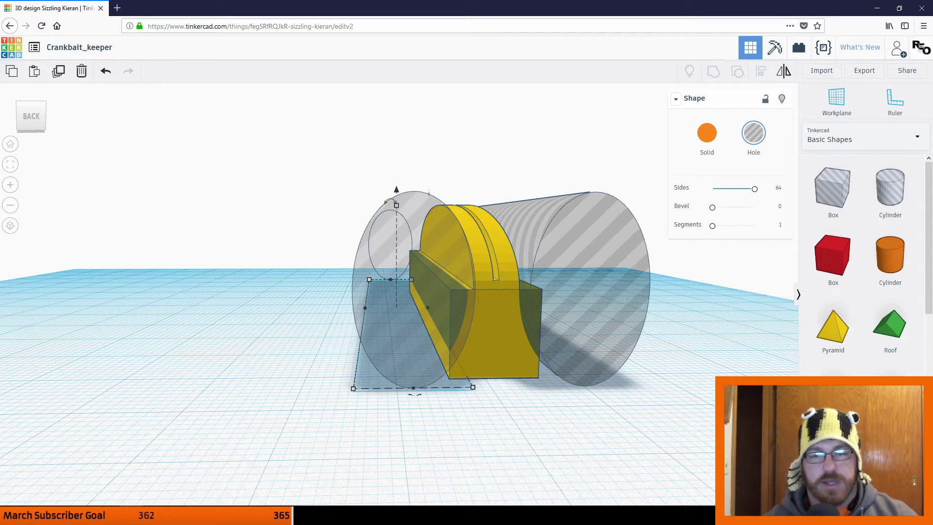
{"action": "key", "text": "Right"}
{"action": "key", "text": "Right"}
{"action": "key", "text": "Right"}
{"action": "key", "text": "Right"}
{"action": "key", "text": "Right"}
{"action": "key", "text": "Right"}
{"action": "key", "text": "Right"}
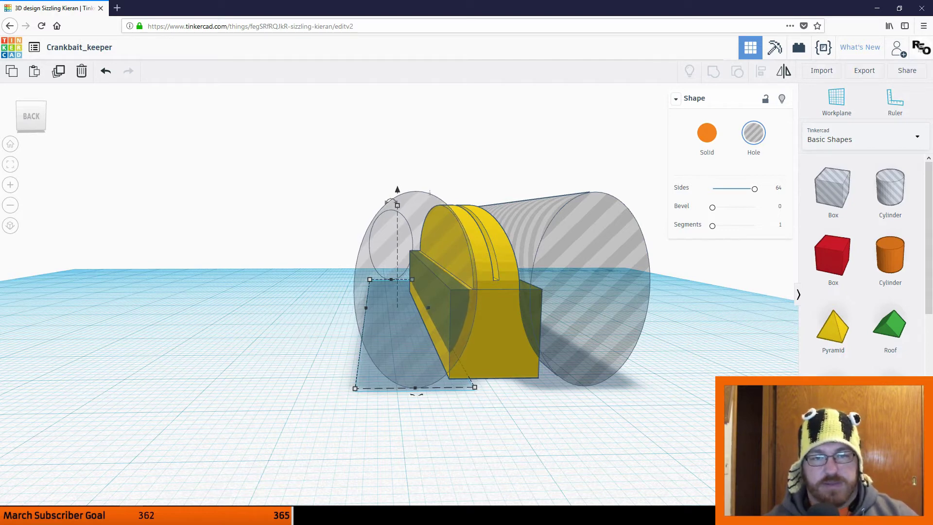
{"action": "key", "text": "Right"}
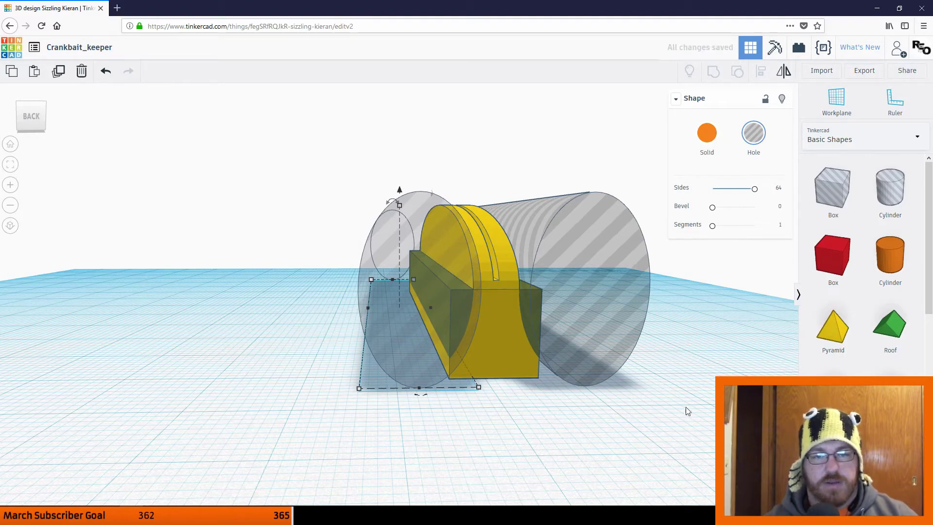
{"action": "right_click_drag", "start_coordinate": [686, 406], "coordinate": [388, 467]}
{"action": "left_click_drag", "start_coordinate": [336, 206], "coordinate": [592, 454]}
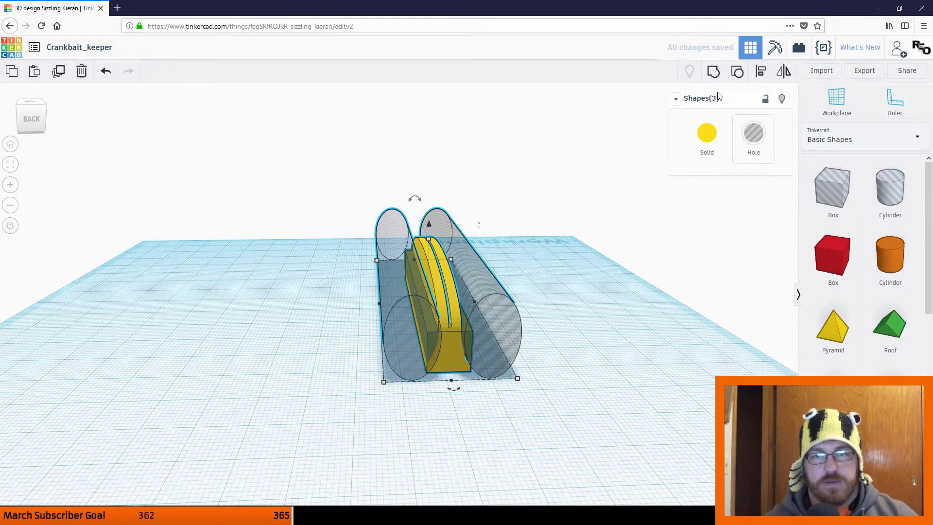
{"action": "left_click", "coordinate": [713, 71]}
Inspect the grouped yellow keeper from the side and above to check the grip cuts
{"action": "left_click", "coordinate": [452, 486]}
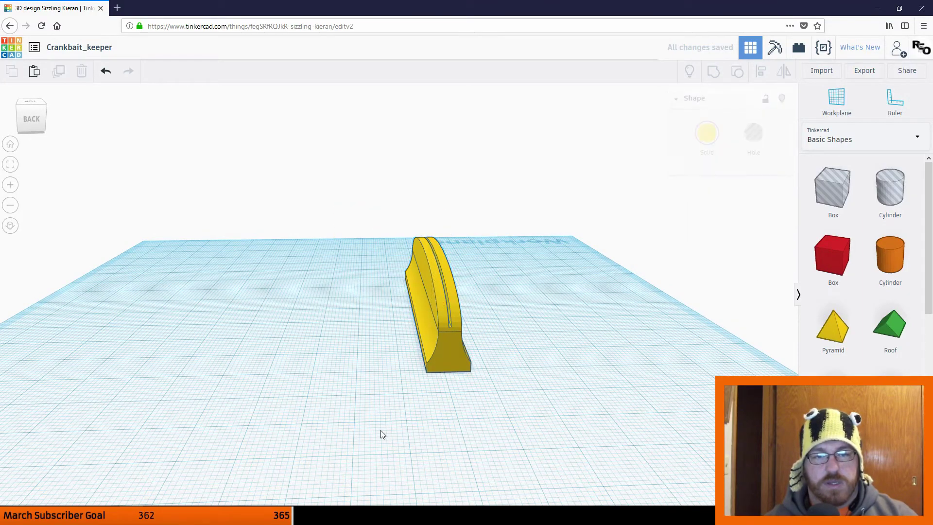
{"action": "right_click_drag", "start_coordinate": [381, 436], "coordinate": [503, 375]}
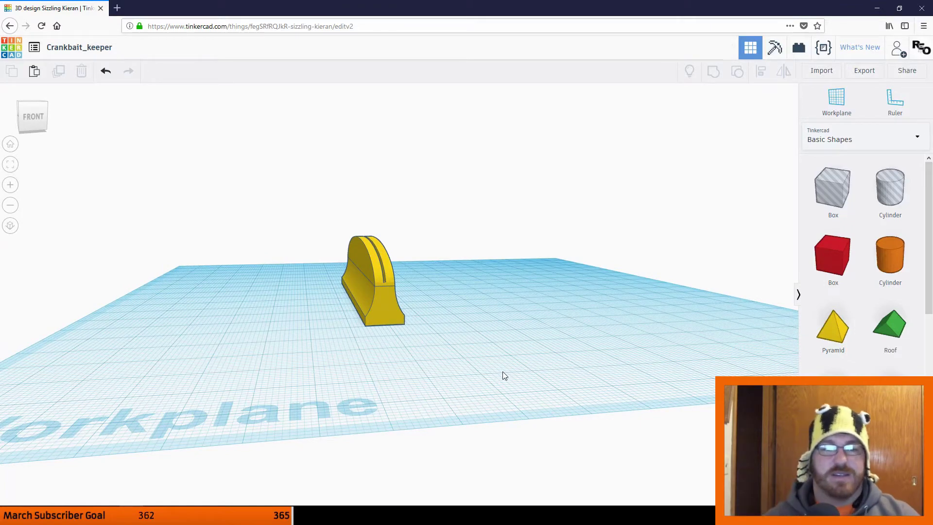
{"action": "right_click_drag", "start_coordinate": [502, 374], "coordinate": [524, 214]}
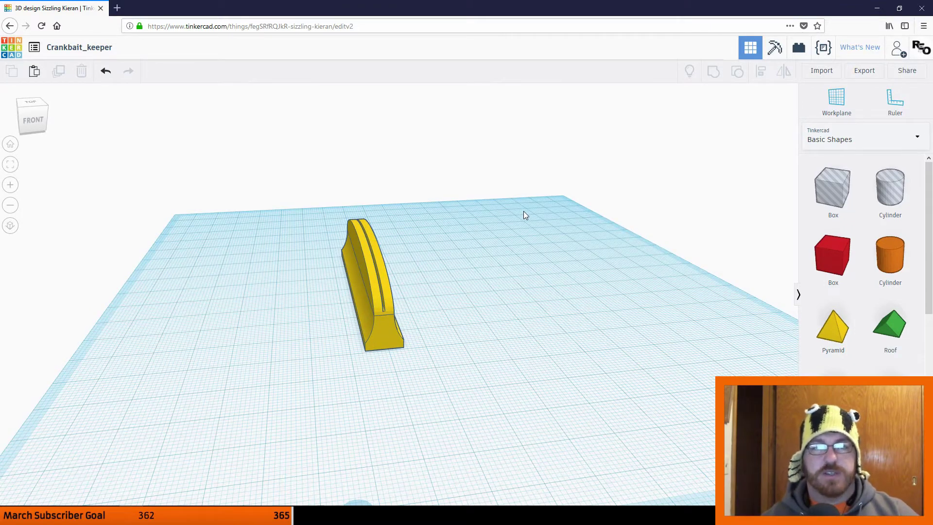